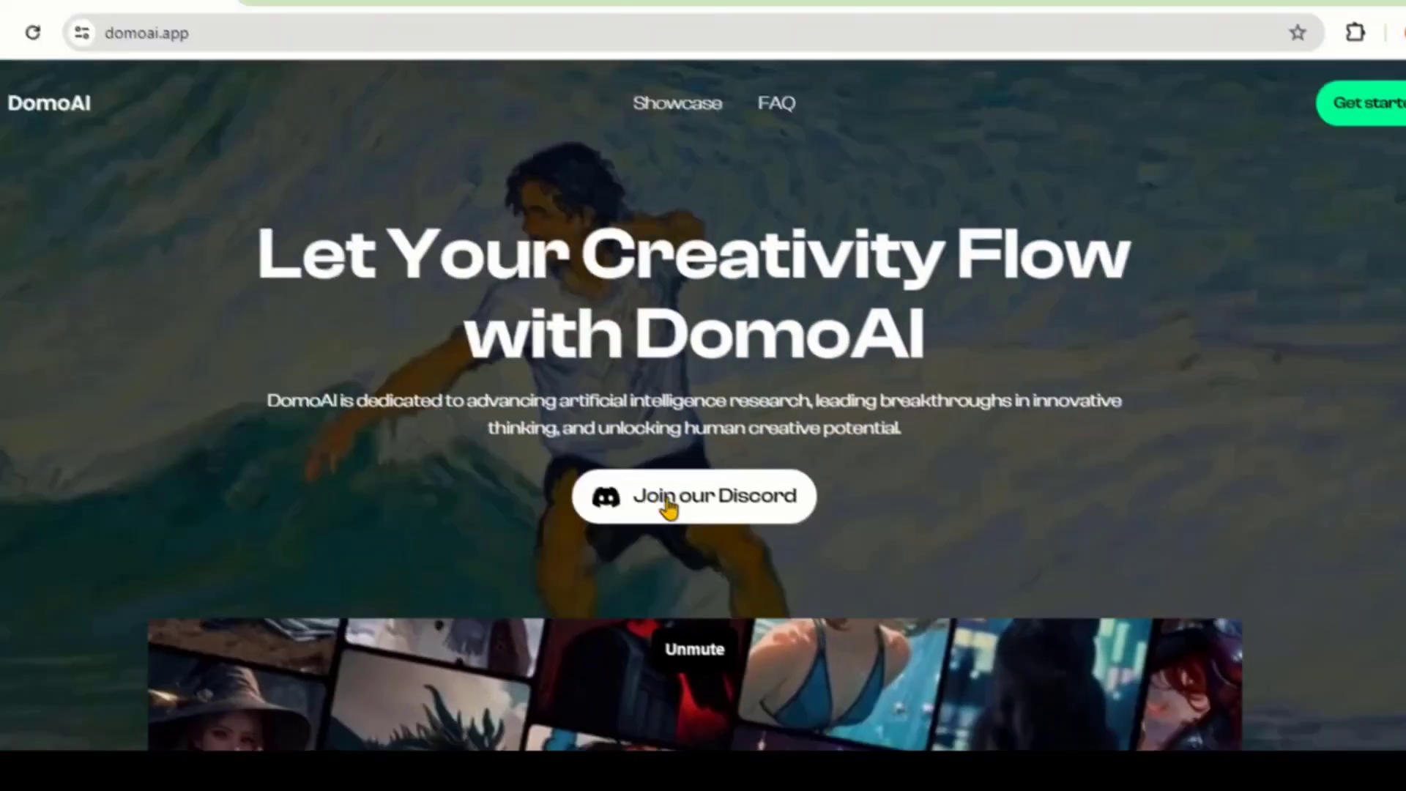
Follow the website's Join our Discord link and accept the DomoAI server invite
click(668, 501)
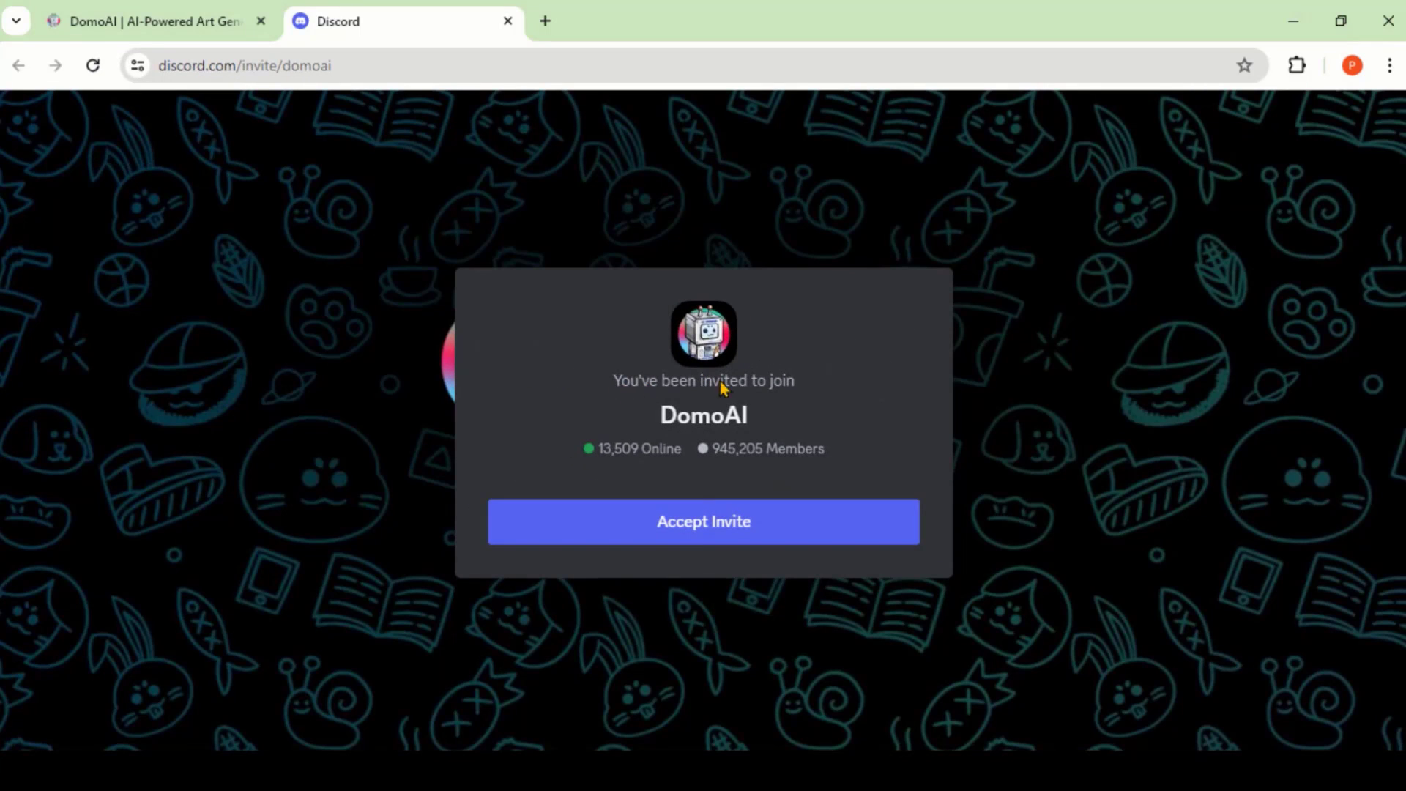
click(671, 533)
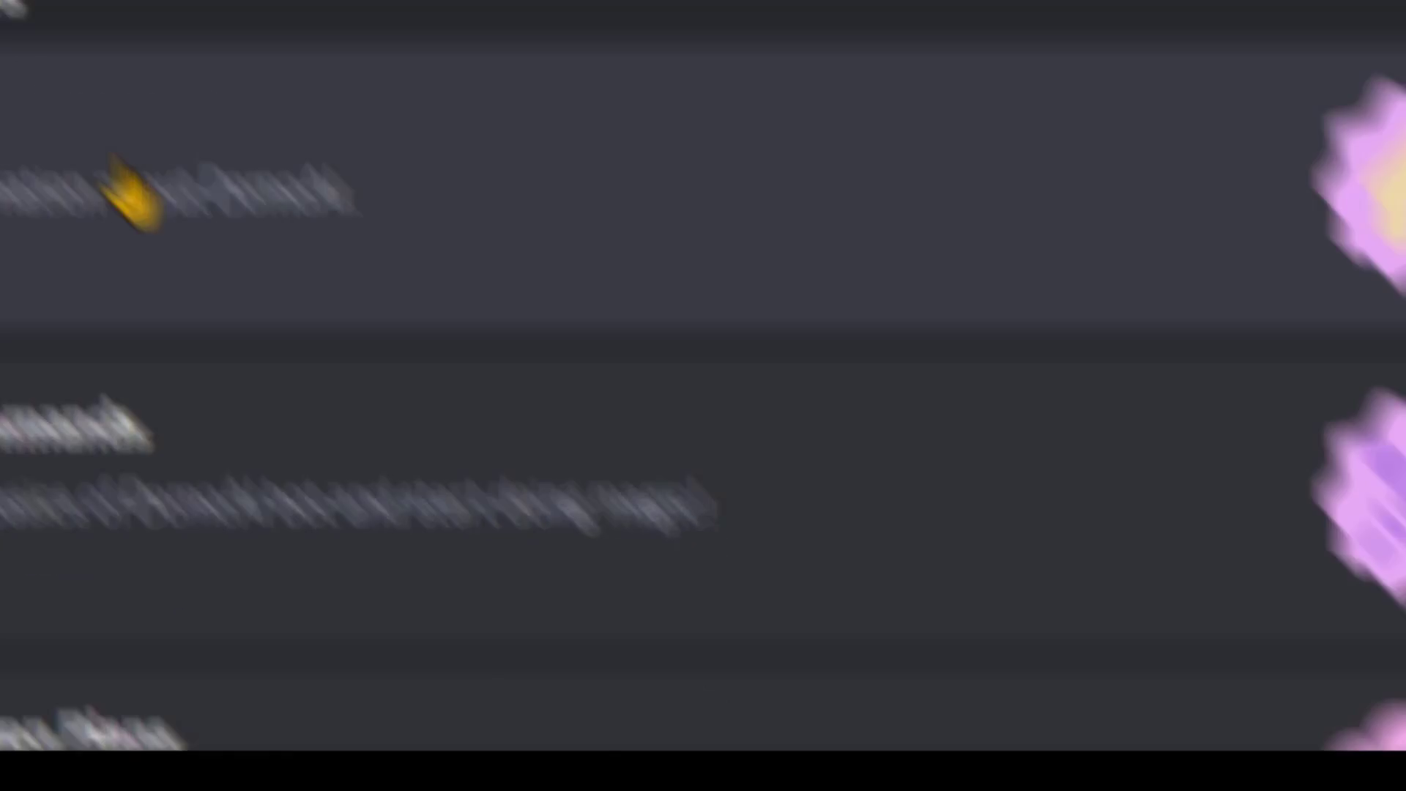
Read through the Basic Commands guide, highlighting the /real command line
click(633, 439)
mouse_move(966, 256)
mouse_down()
mouse_move(1044, 256)
mouse_move(974, 258)
mouse_up()
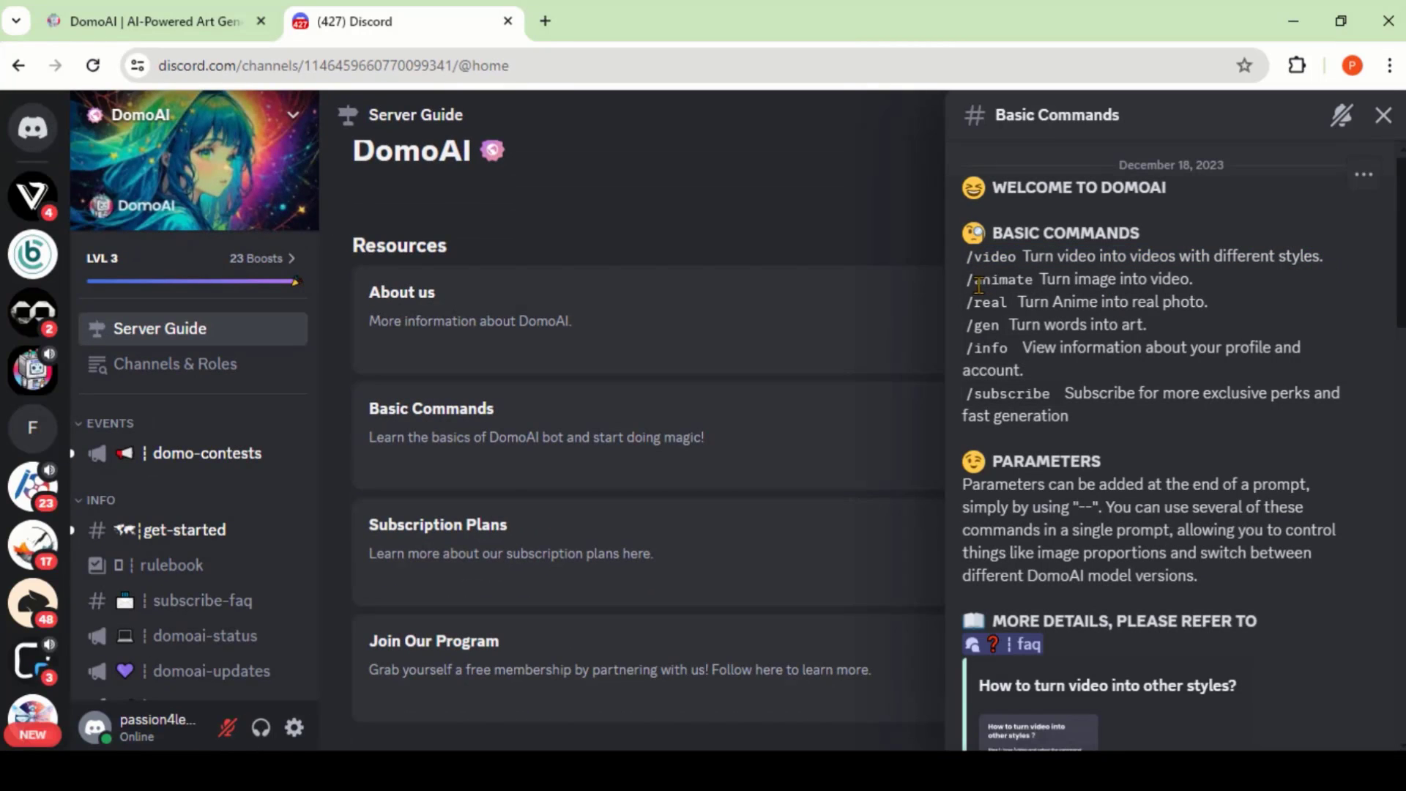
drag(1008, 302, 1274, 348)
click(1073, 423)
scroll(1078, 300, down, 3)
scroll(1239, 410, down, 15)
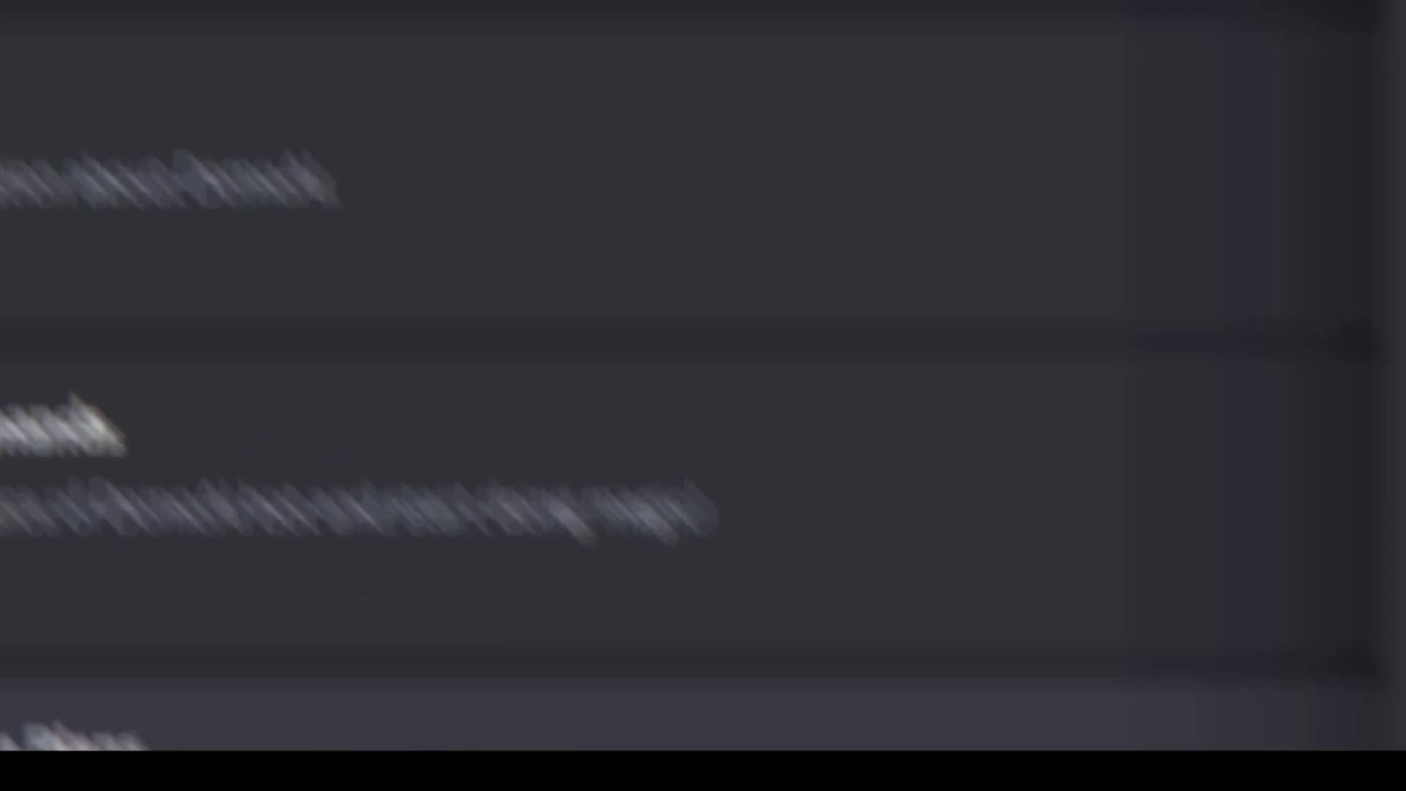
Review the Subscription Plans guide, highlighting the Basic Plan price and optional credit top-ups lines
click(594, 564)
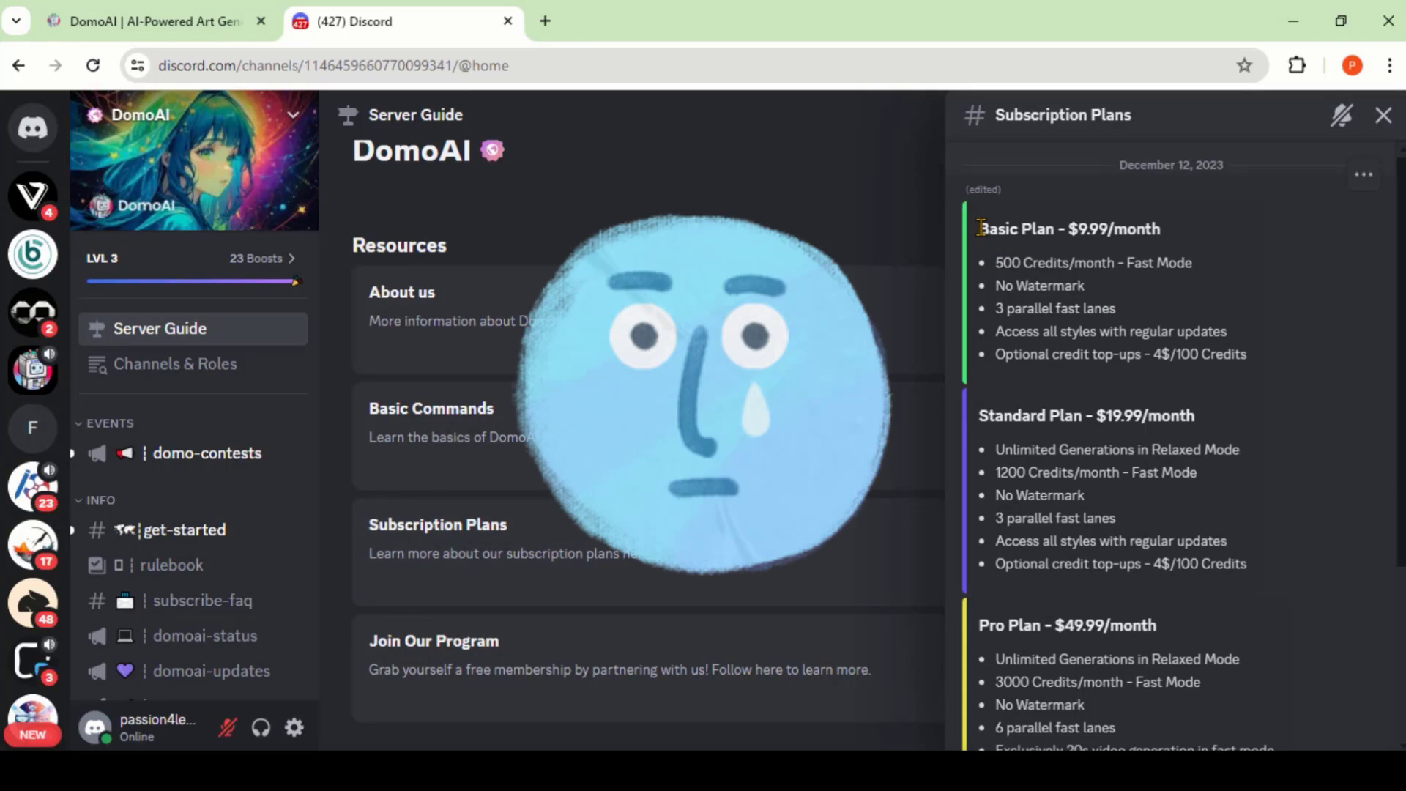
drag(978, 229, 1164, 231)
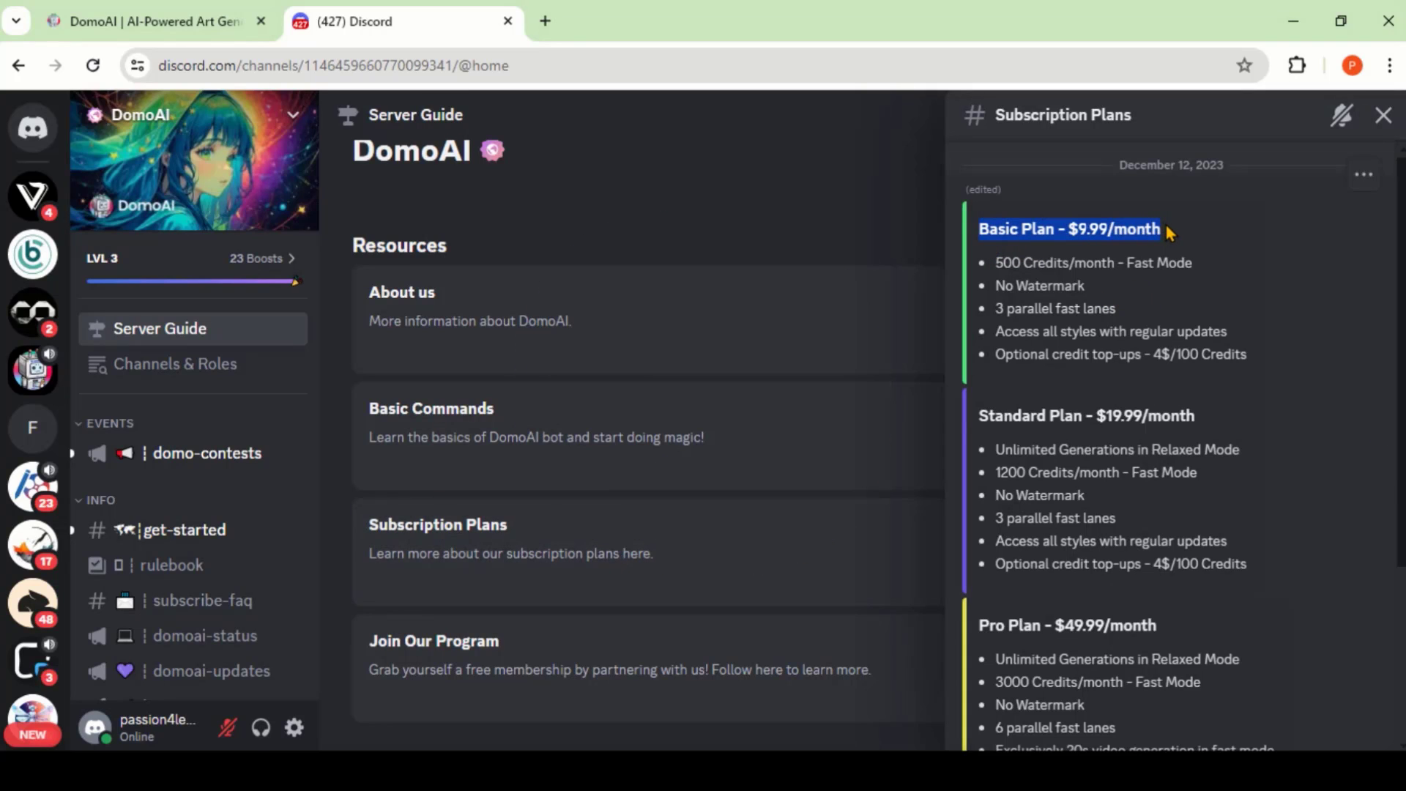
click(1166, 227)
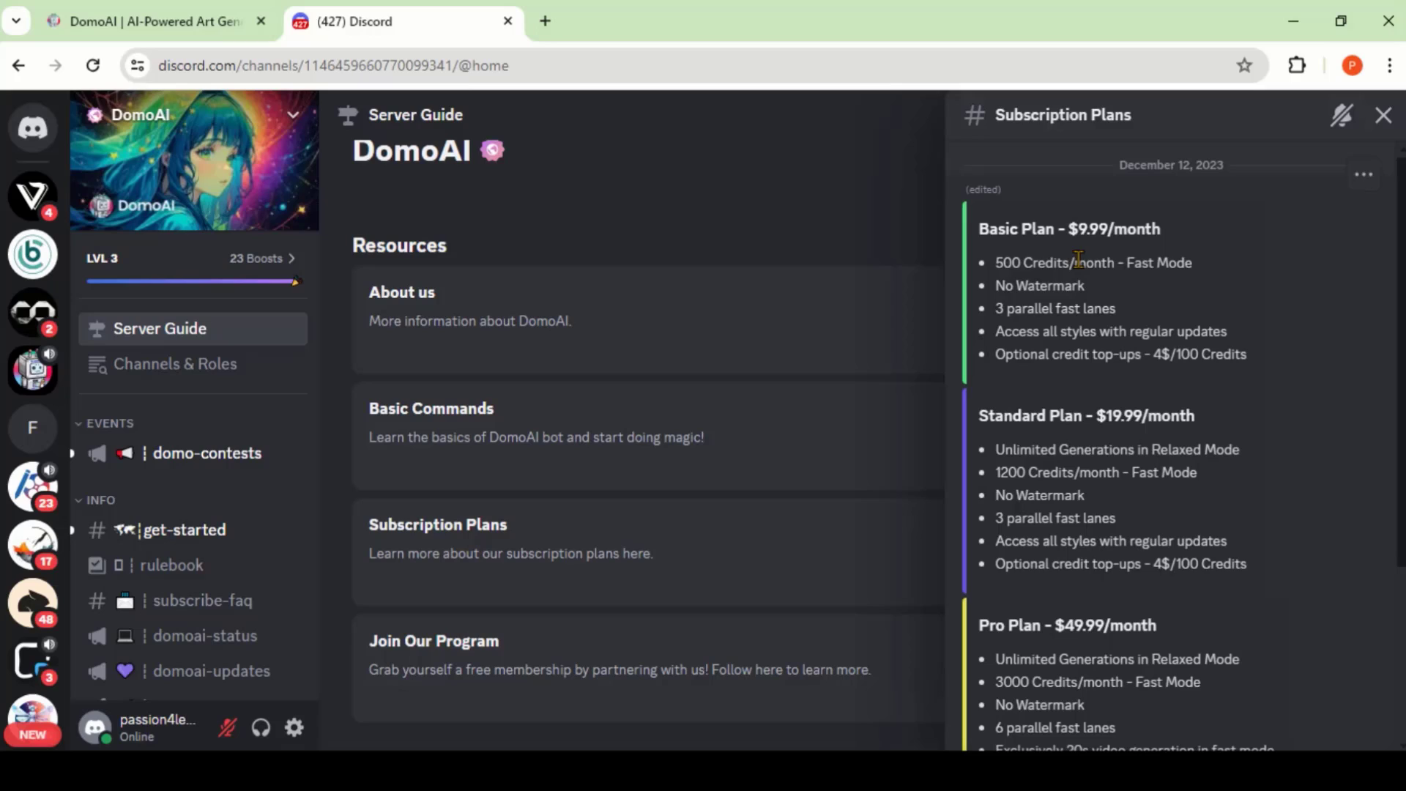
click(1203, 259)
drag(993, 353, 1279, 351)
click(1227, 360)
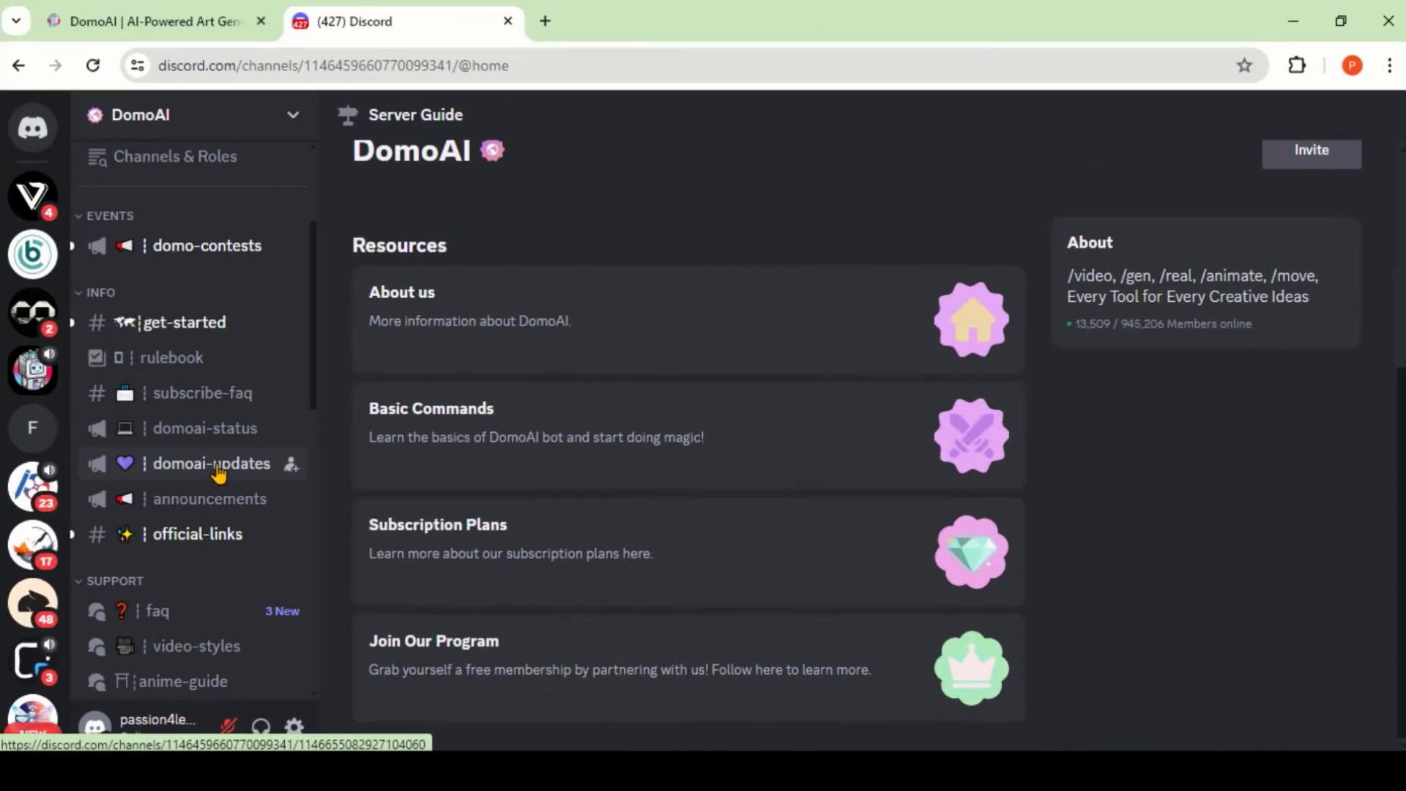
Browse the generate-1, generate-video and generate-video-2 channels
scroll(217, 472, down, 6)
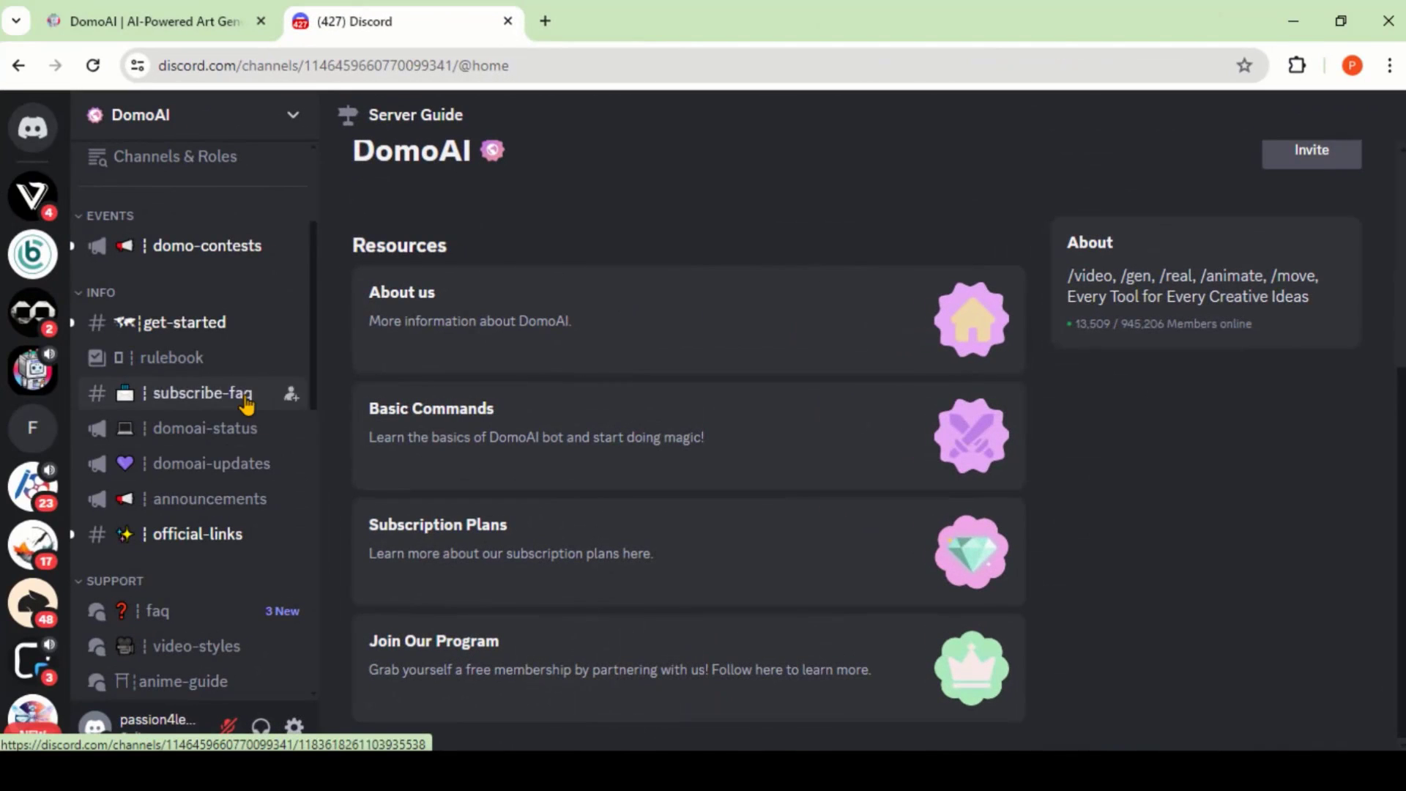
mouse_move(203, 454)
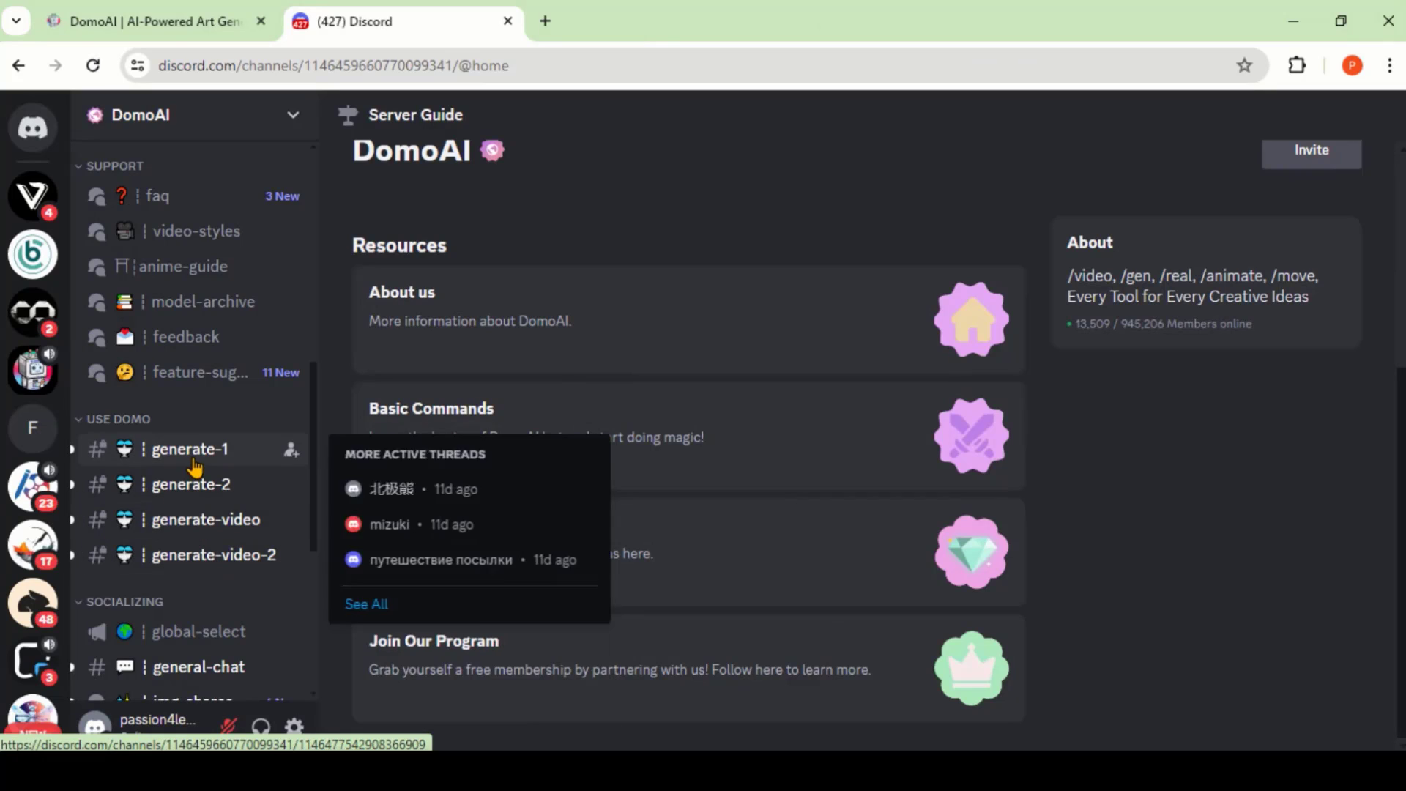
click(193, 459)
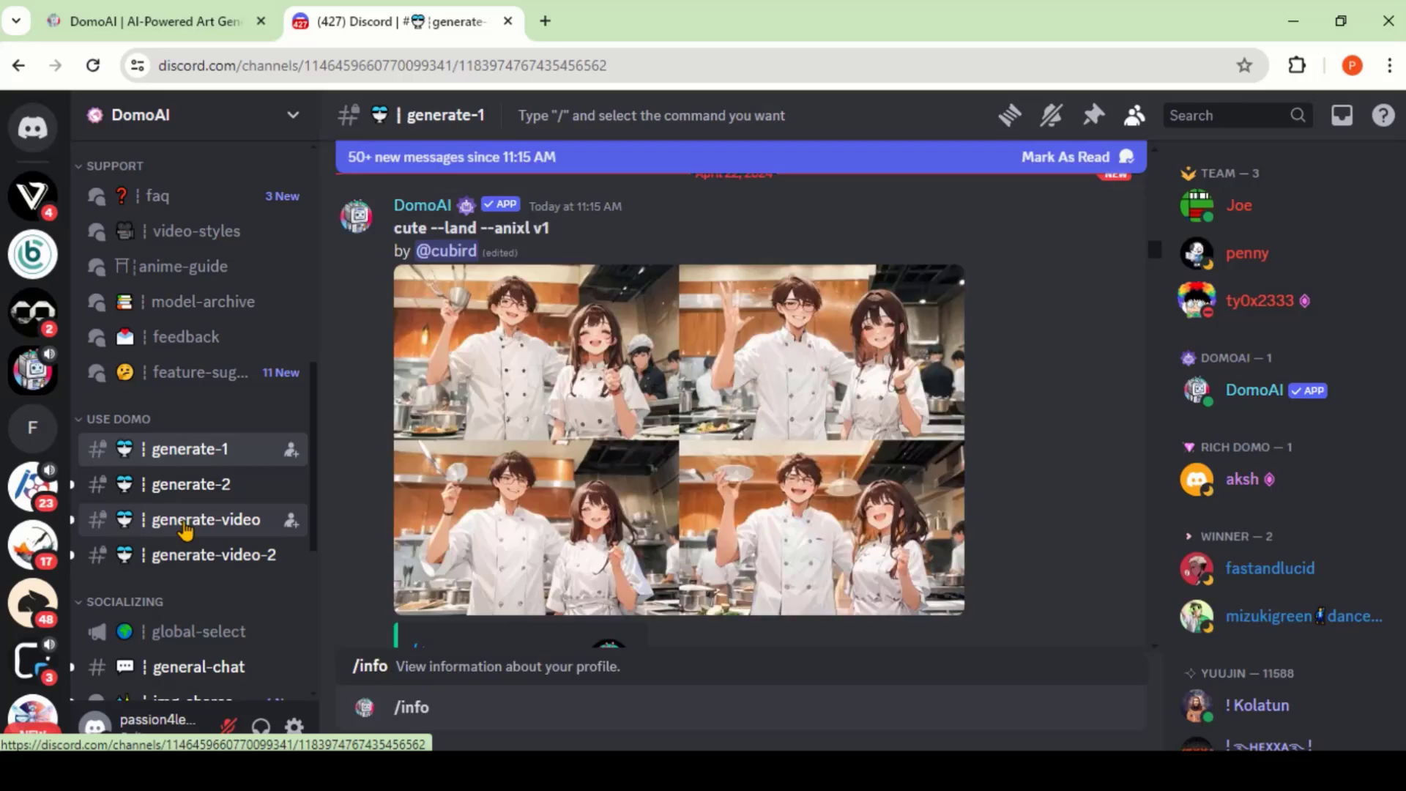
click(185, 524)
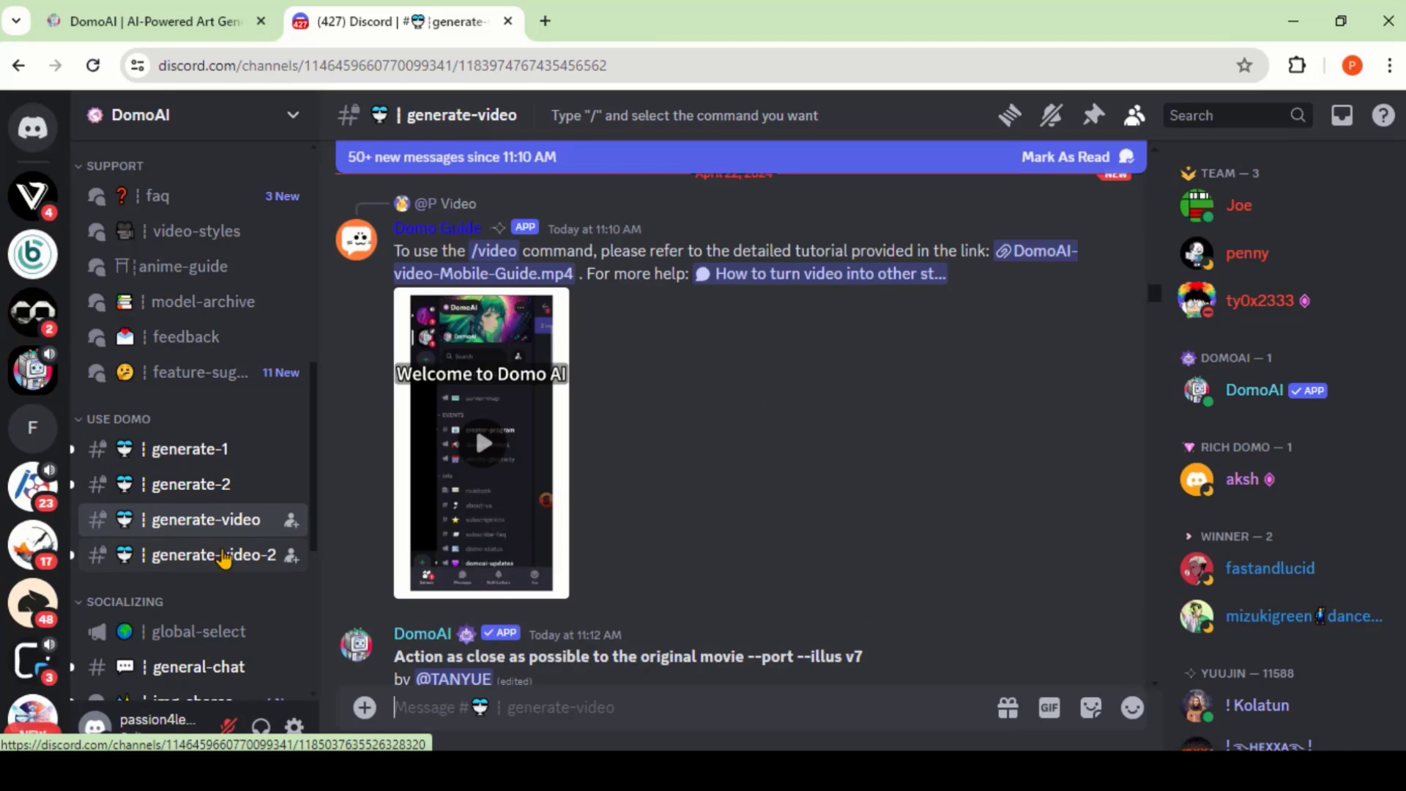
click(221, 558)
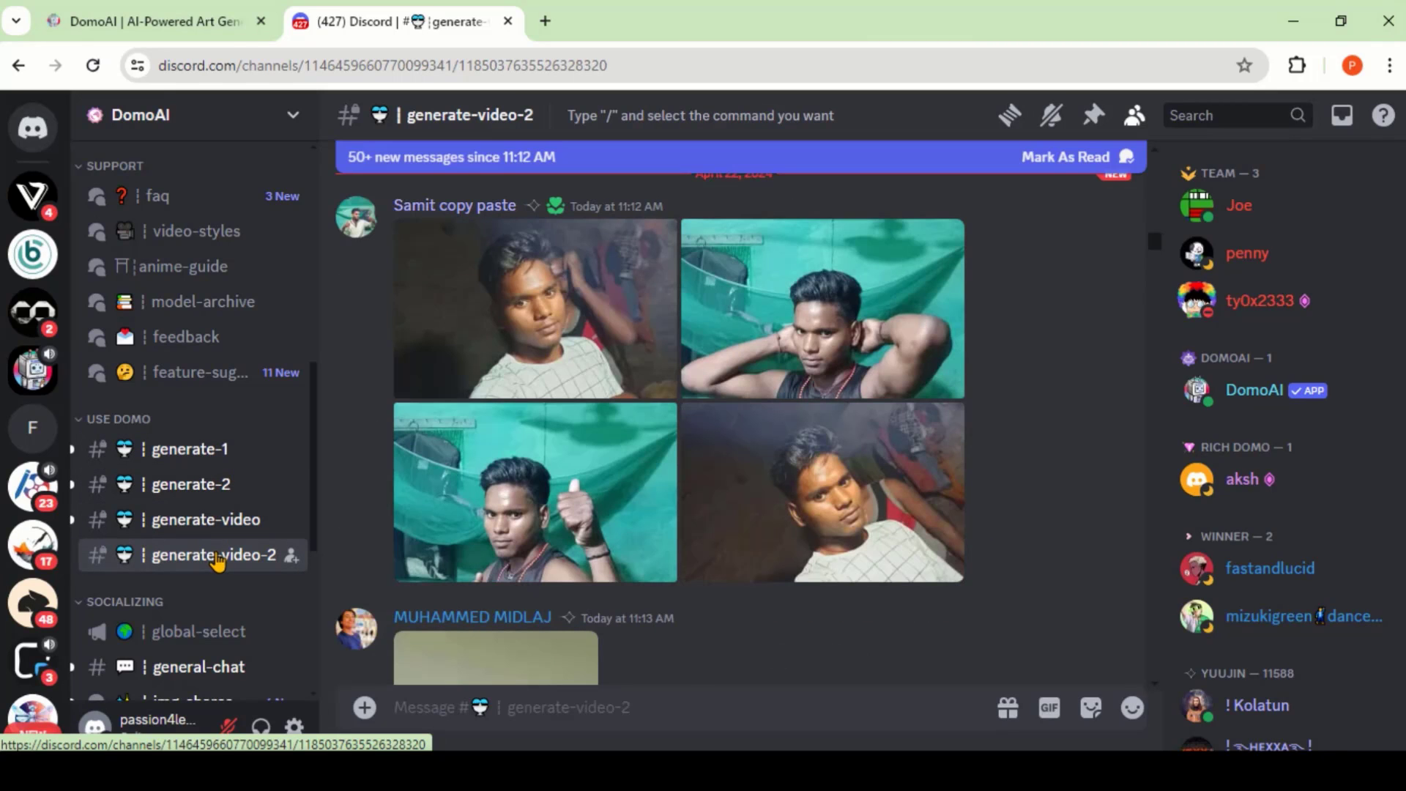
scroll(775, 552, down, 10)
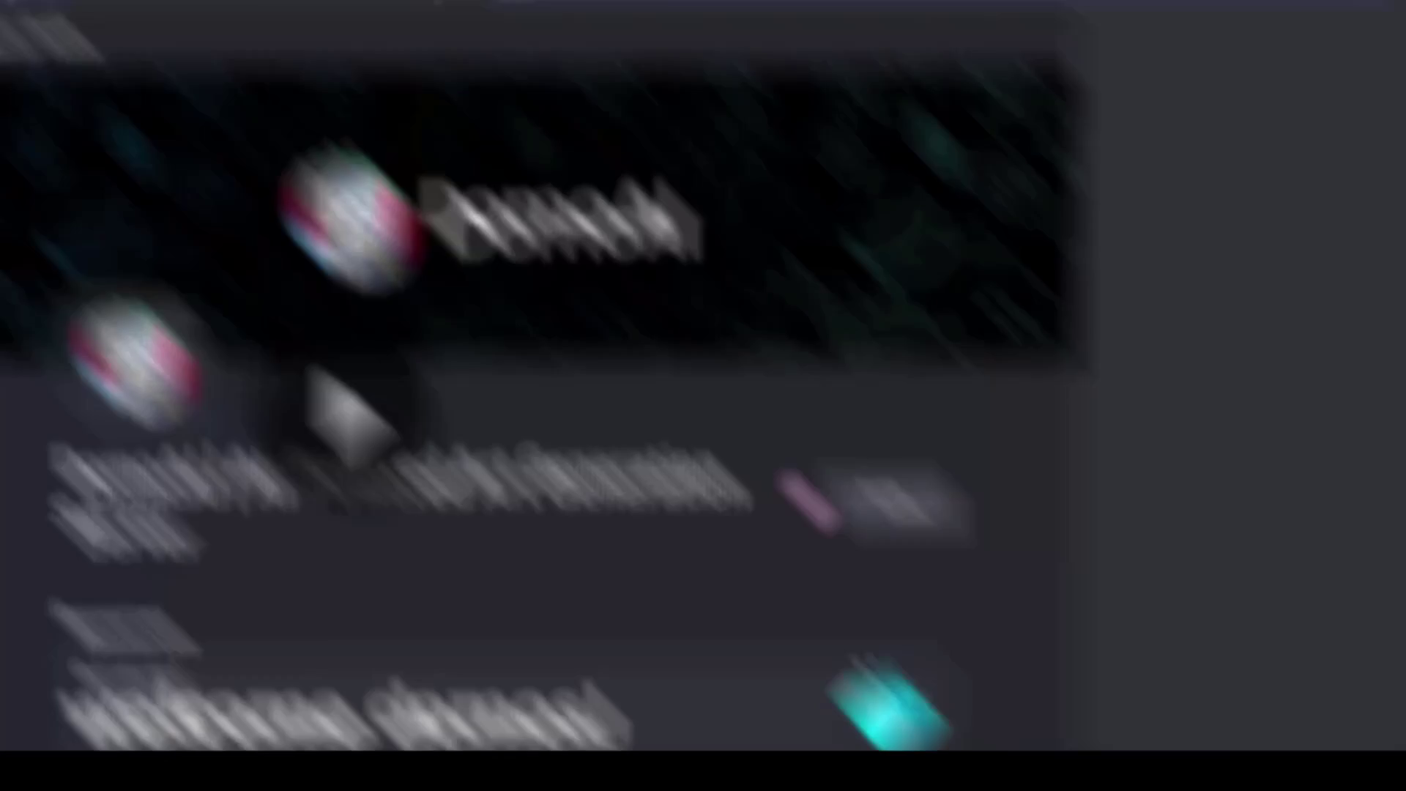
Start a direct message with the DomoAI bot from the member list
right_click(1230, 389)
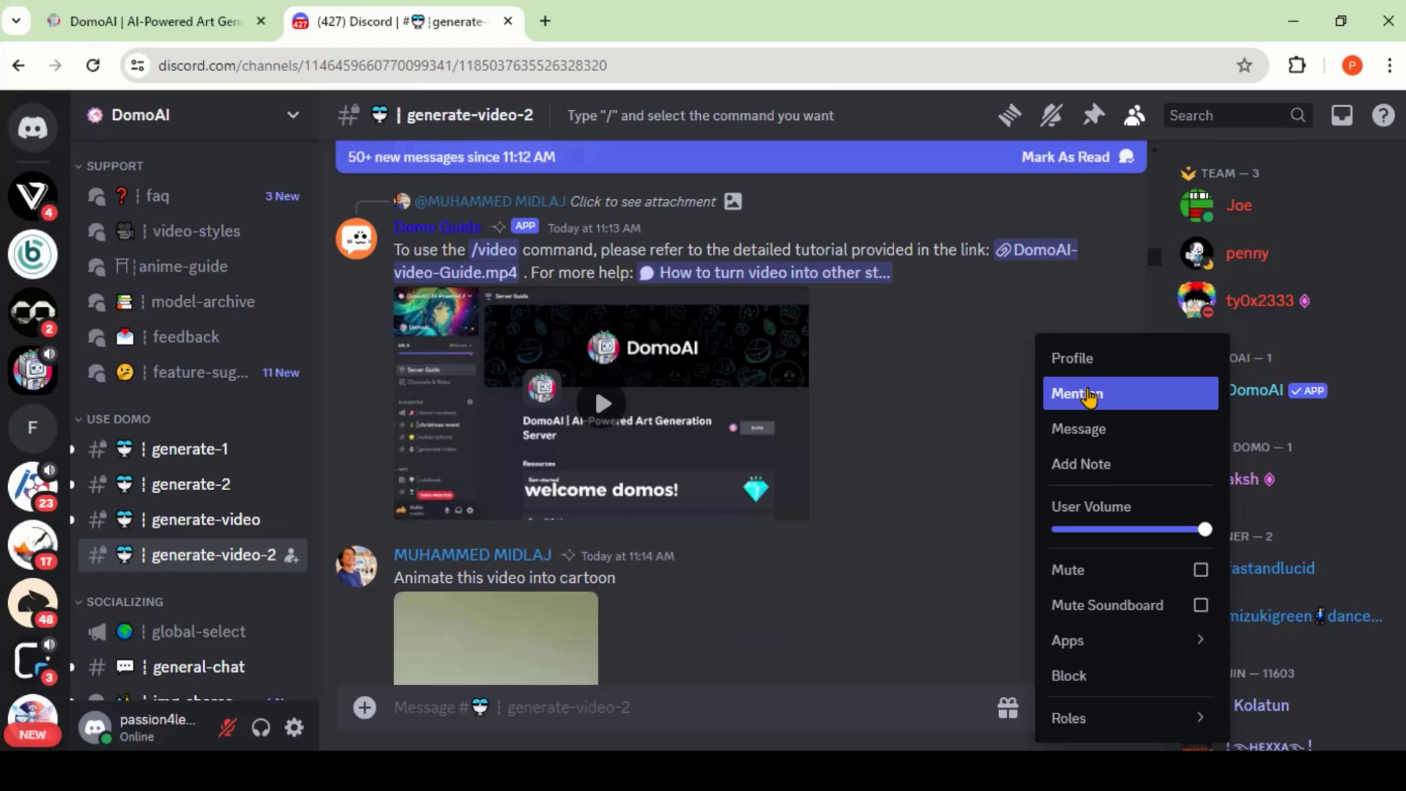
click(1095, 432)
scroll(9, 425, down, 10)
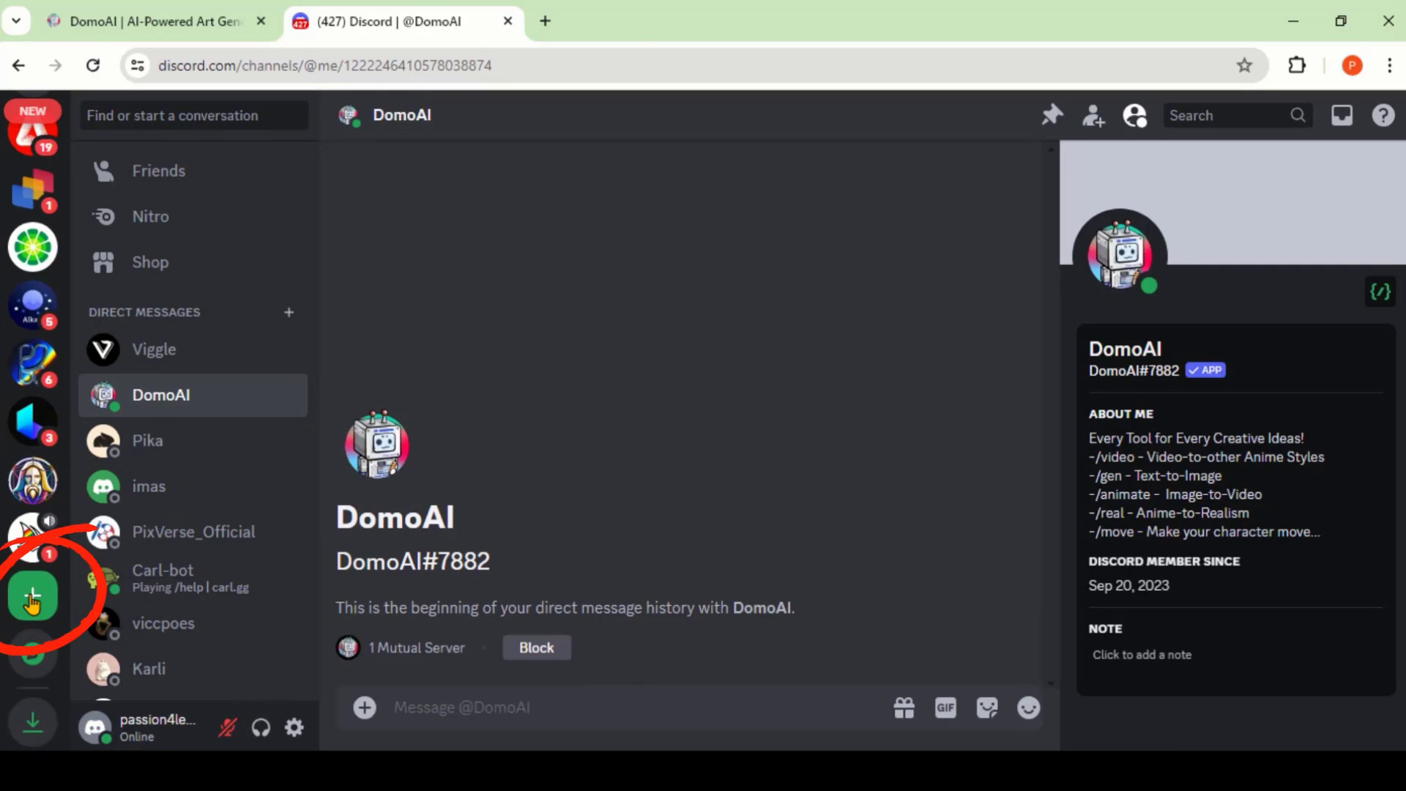
Create a from-scratch server for me and my friends named Domo Tool
click(32, 598)
click(637, 308)
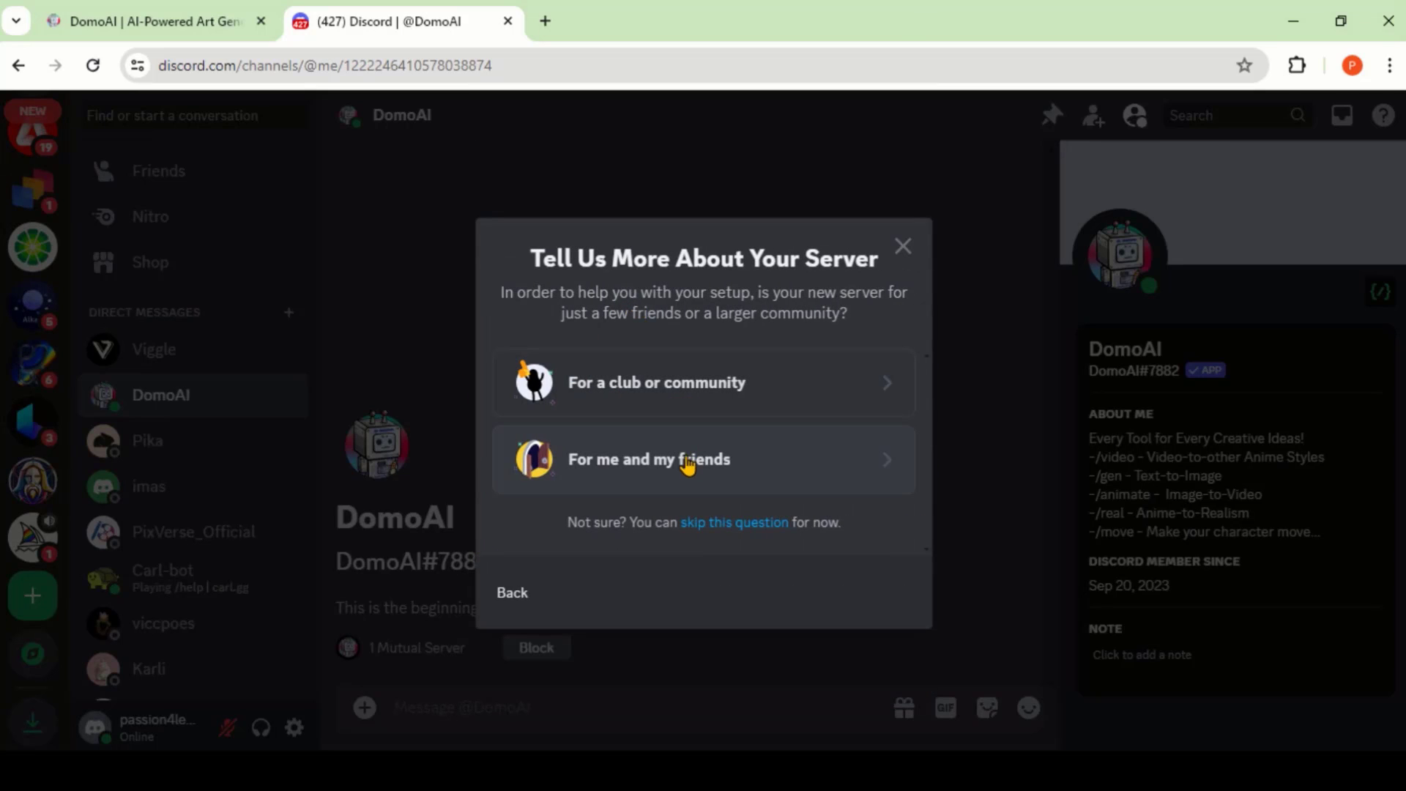
click(666, 470)
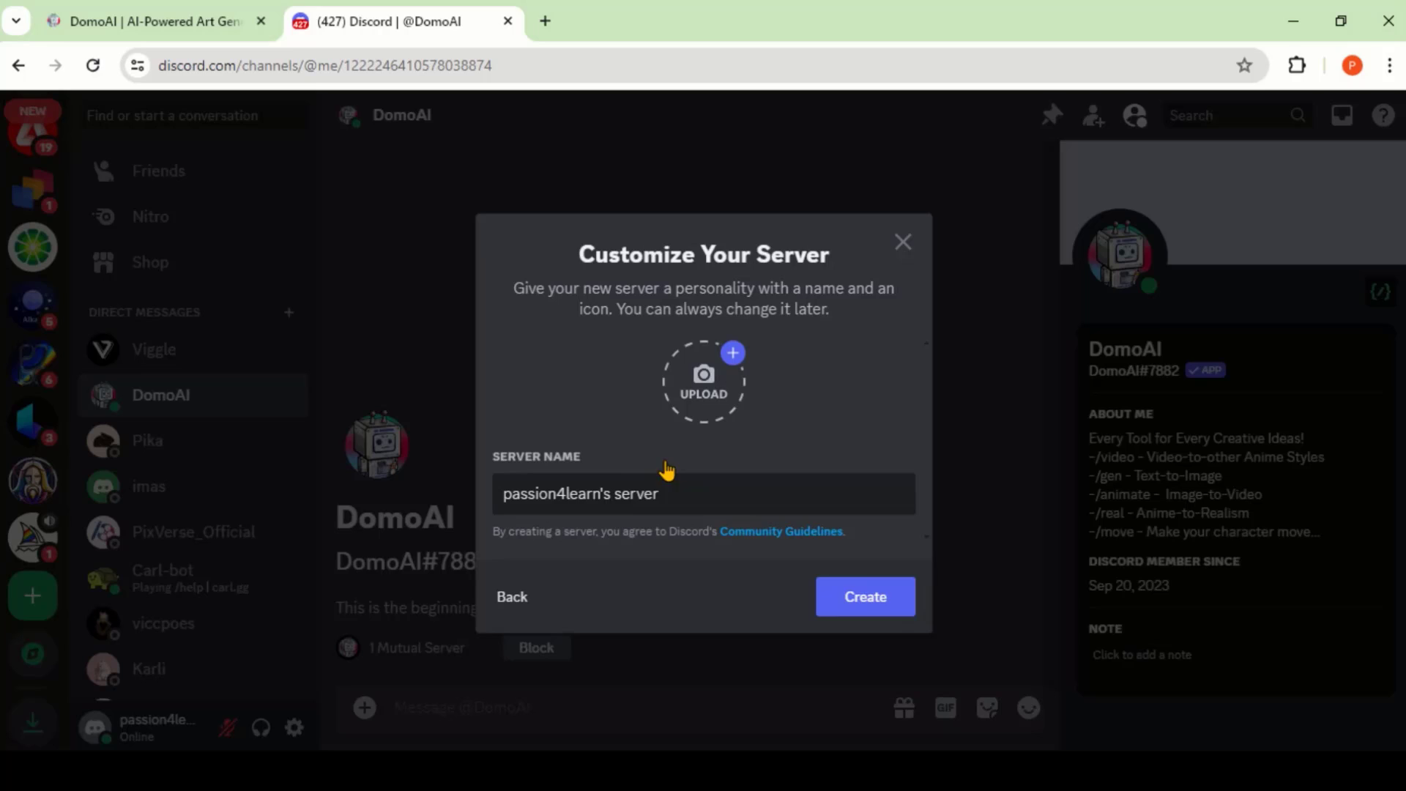
drag(661, 492, 496, 494)
key(BackSpace)
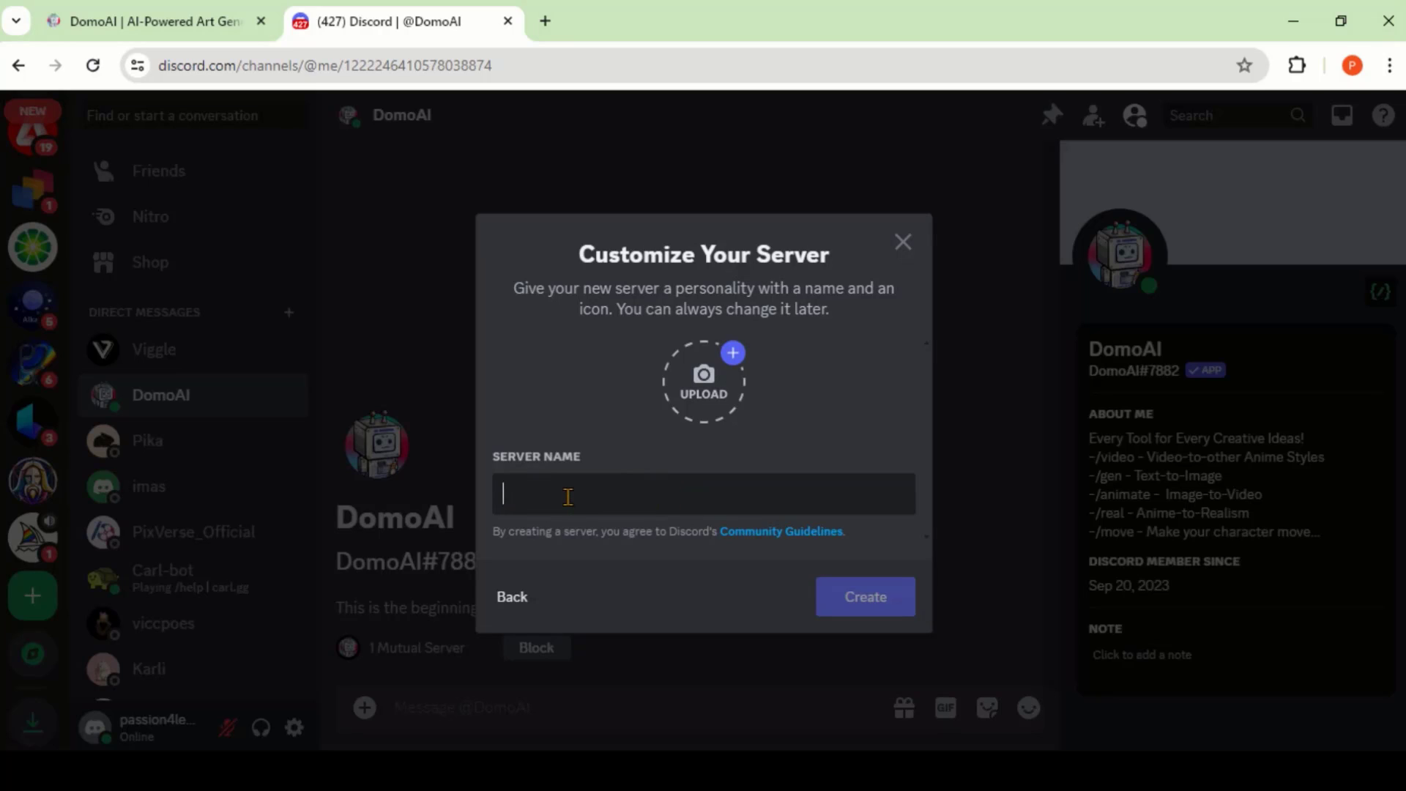
text(Domo)
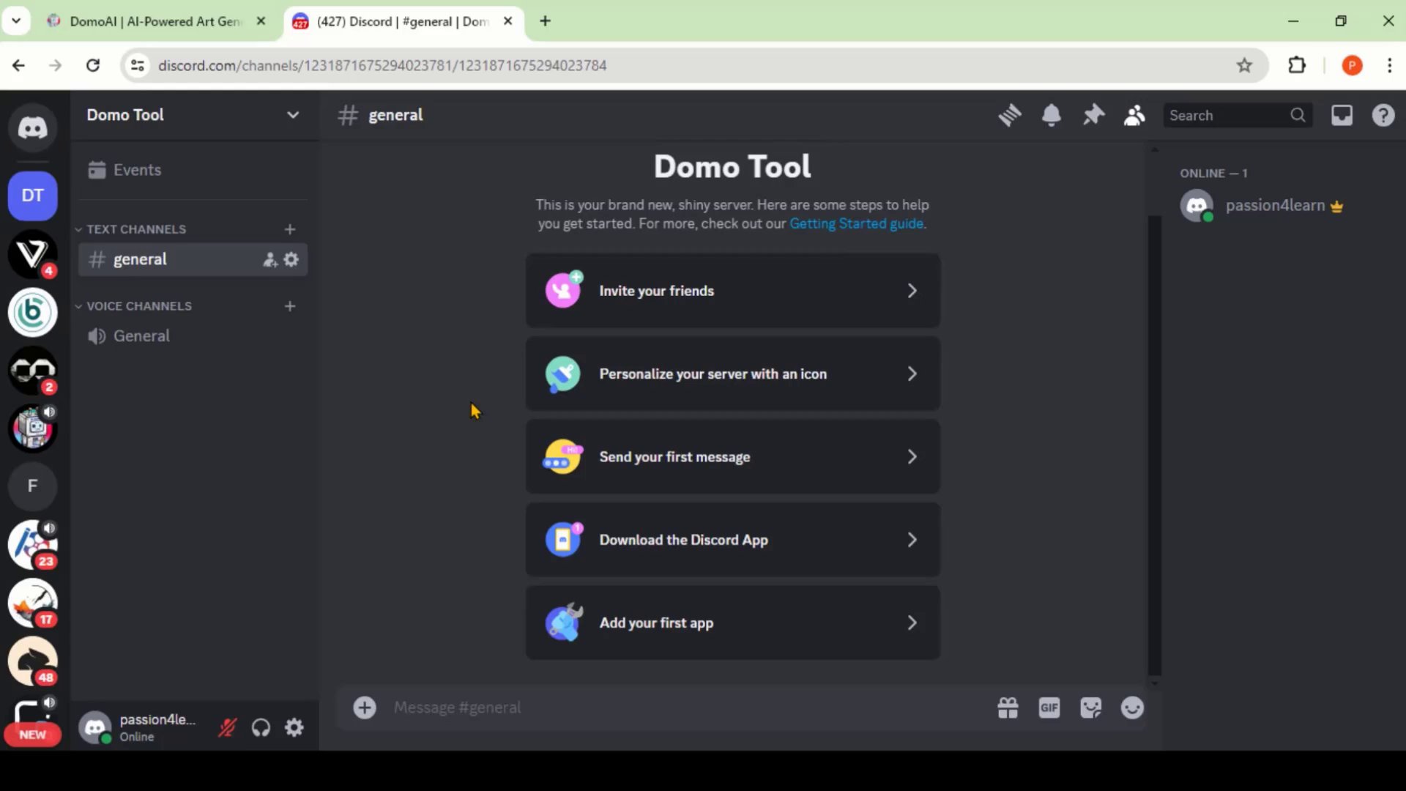
Search the app directory for 'dom' and open the DomoAI app page
click(675, 628)
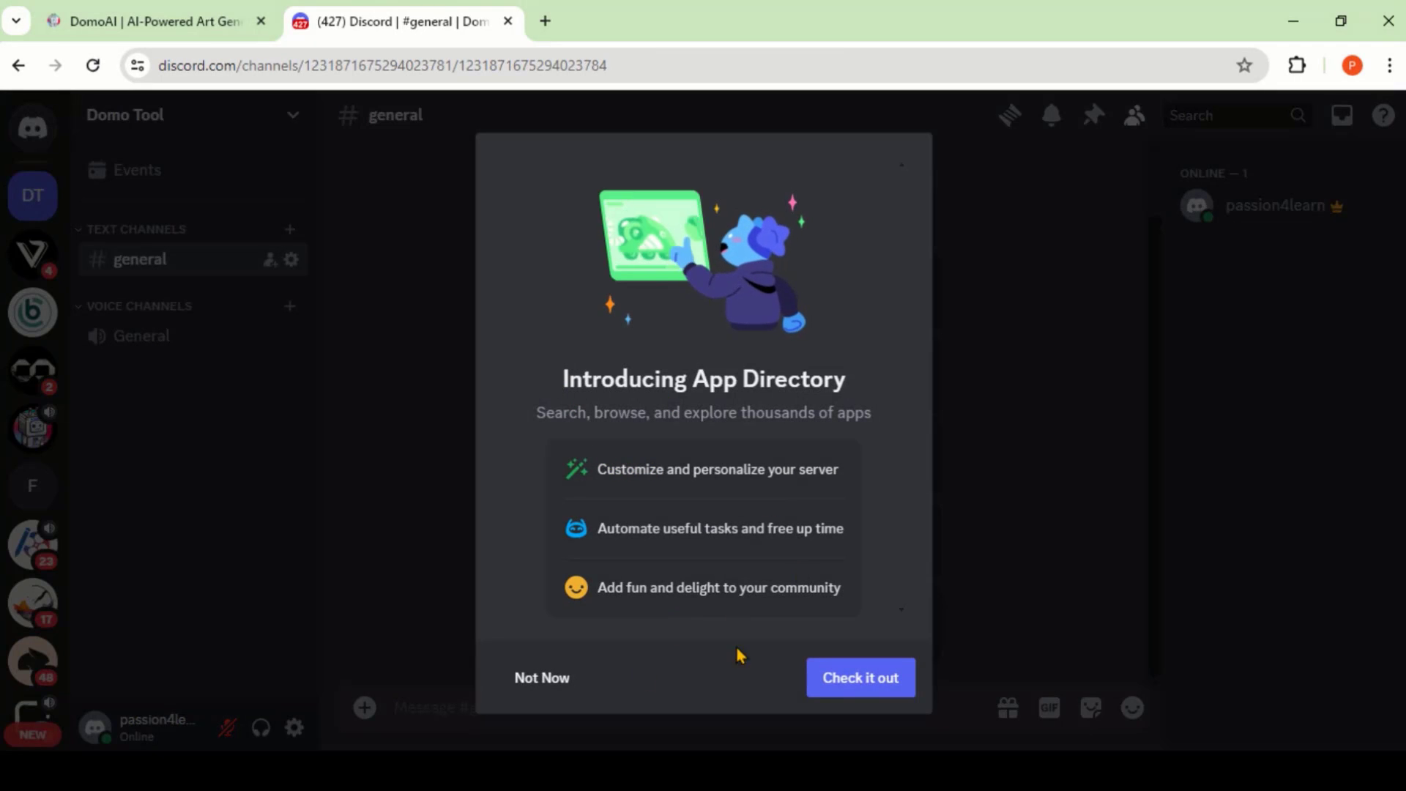
click(860, 683)
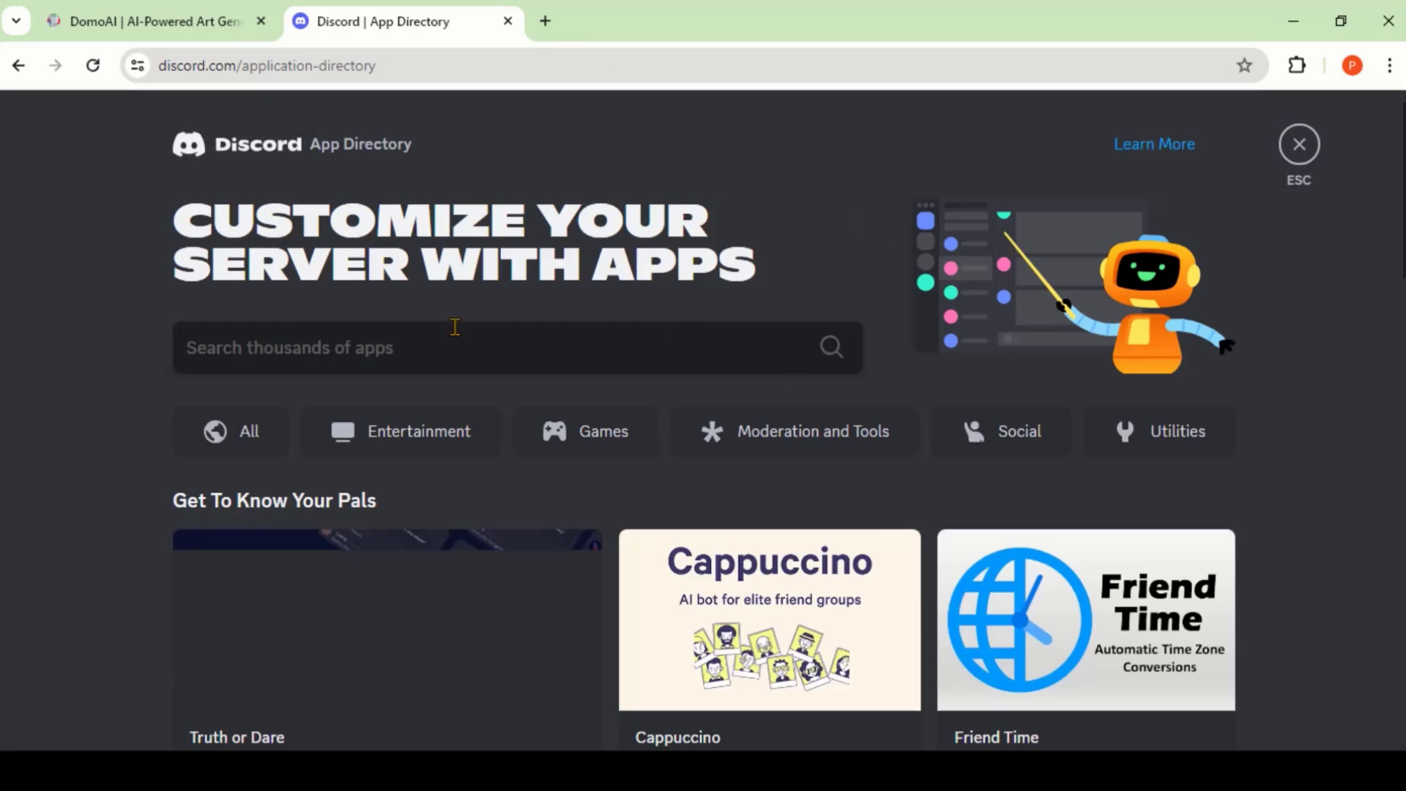
click(334, 341)
text(domoai)
key(Return)
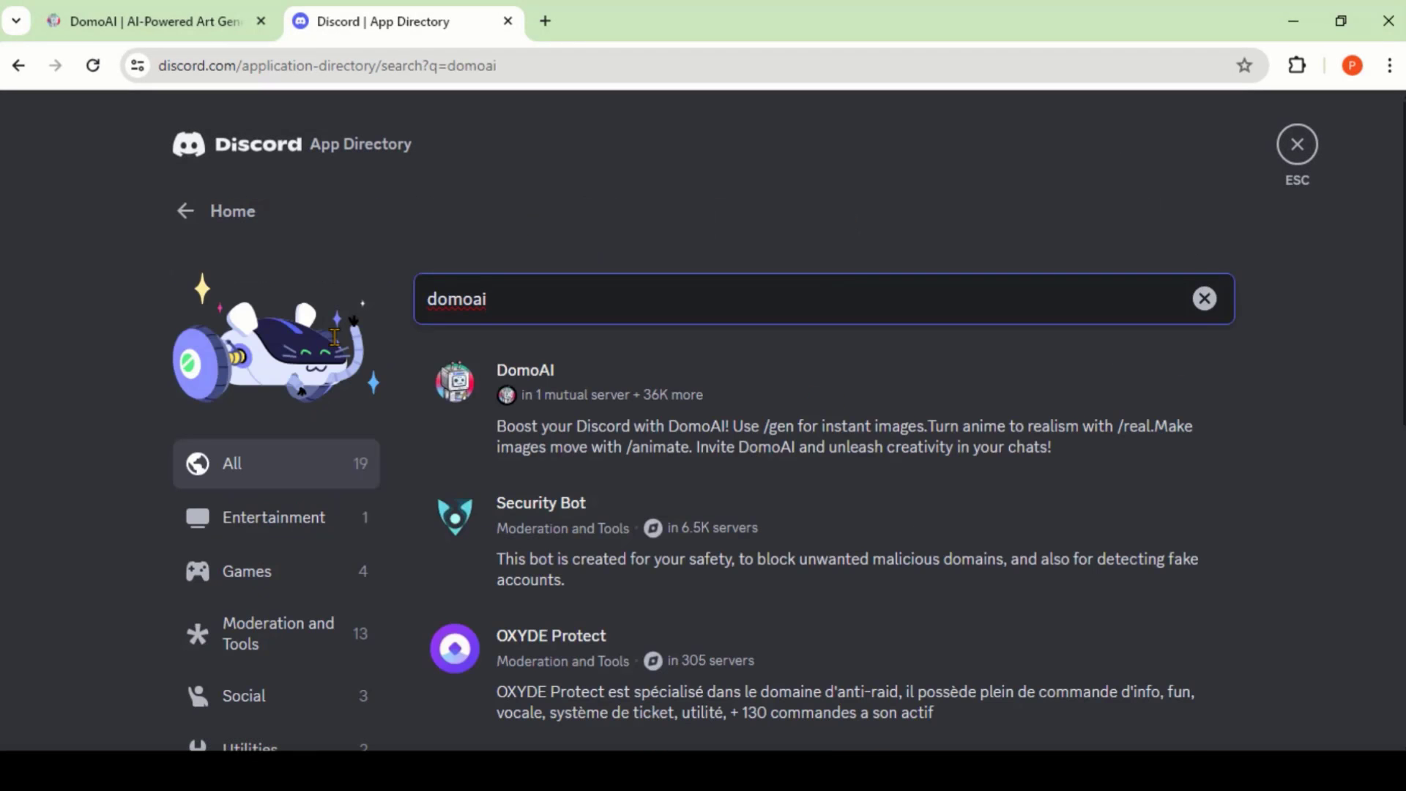
click(592, 388)
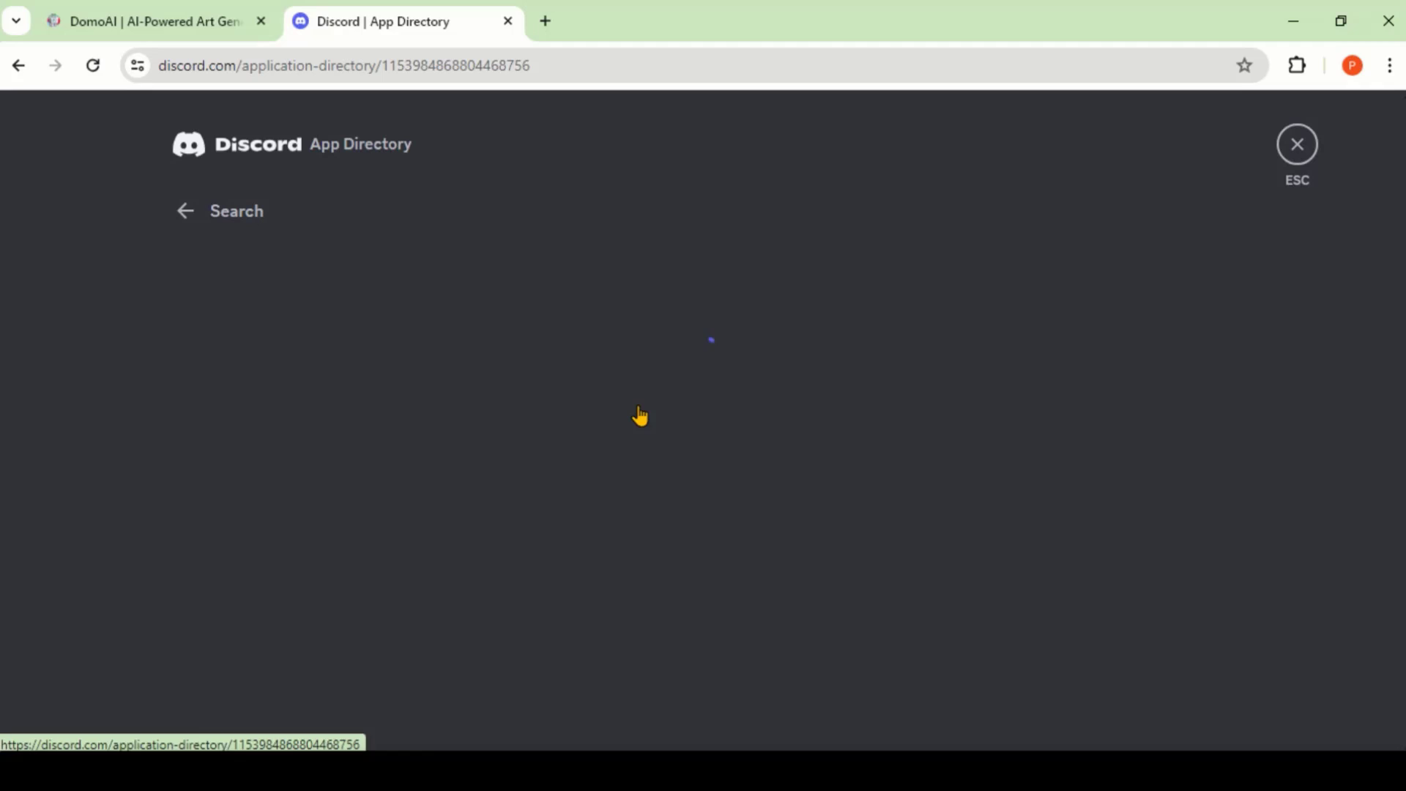
Add DomoAI to Domo Tool, authorize its permissions, pass the captcha, and go to the server
click(1145, 466)
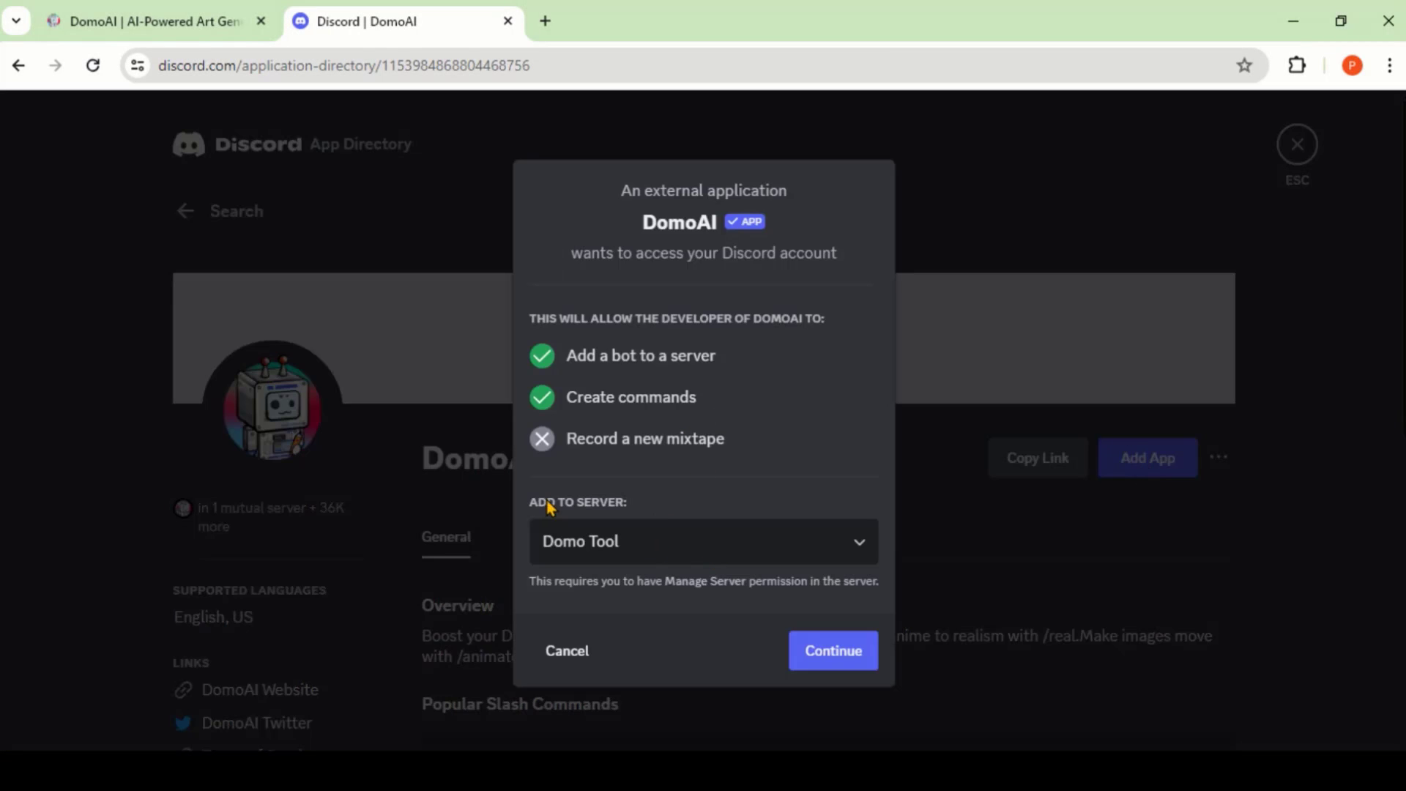
click(716, 549)
click(579, 551)
click(845, 652)
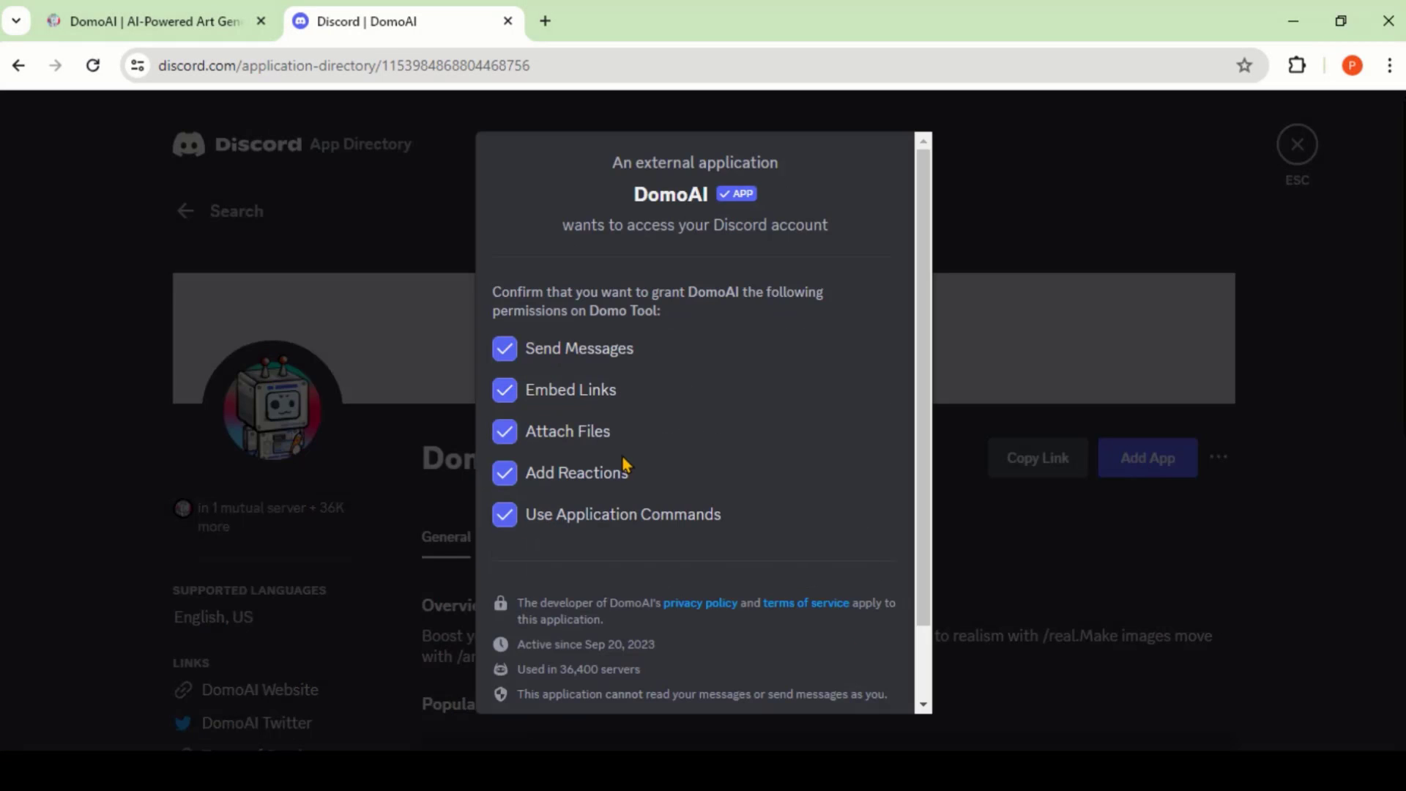
scroll(637, 439, down, 3)
click(842, 683)
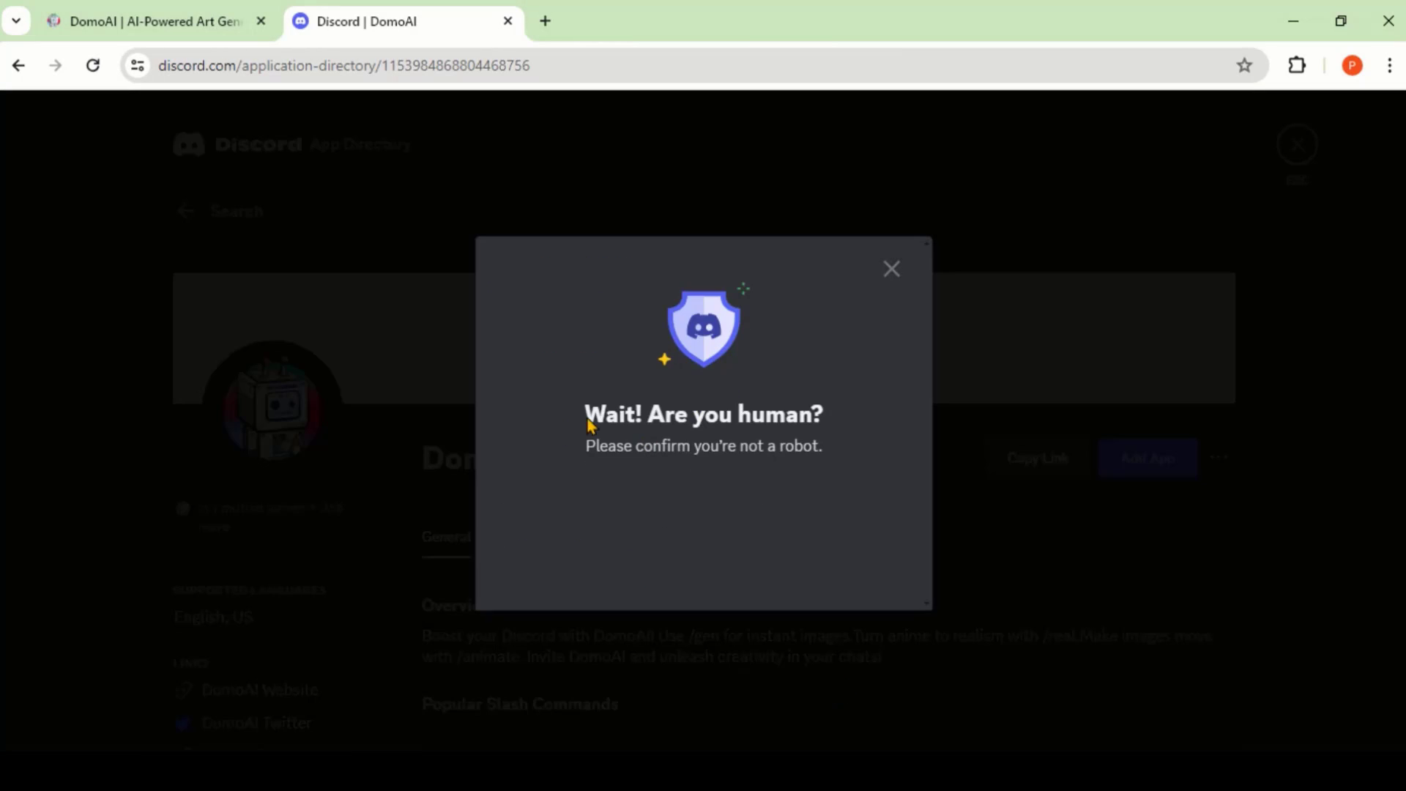
click(579, 522)
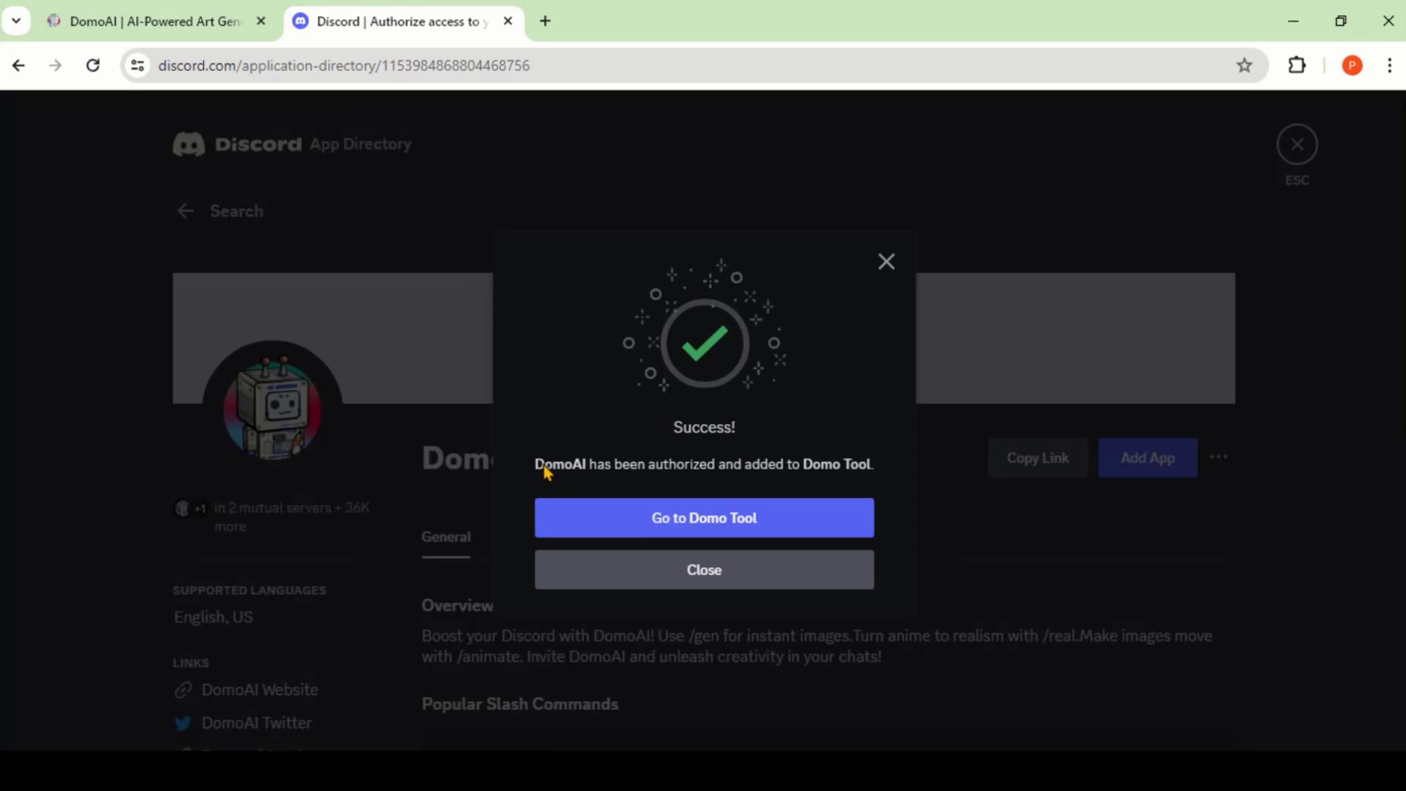
click(720, 522)
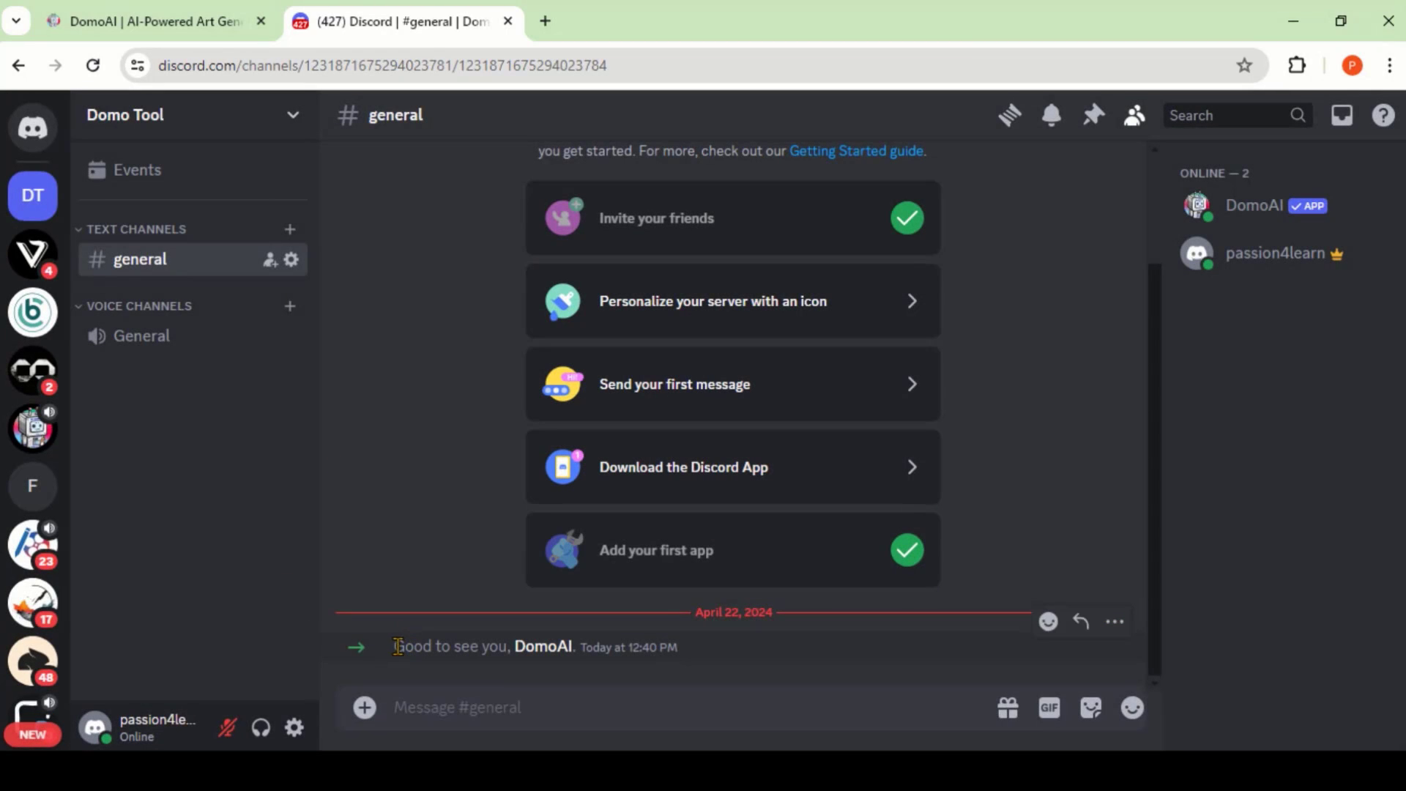
Send /video with Soccer Ball.mp4 attached and the prompt 'A man playing with soccer ball'
text(/)
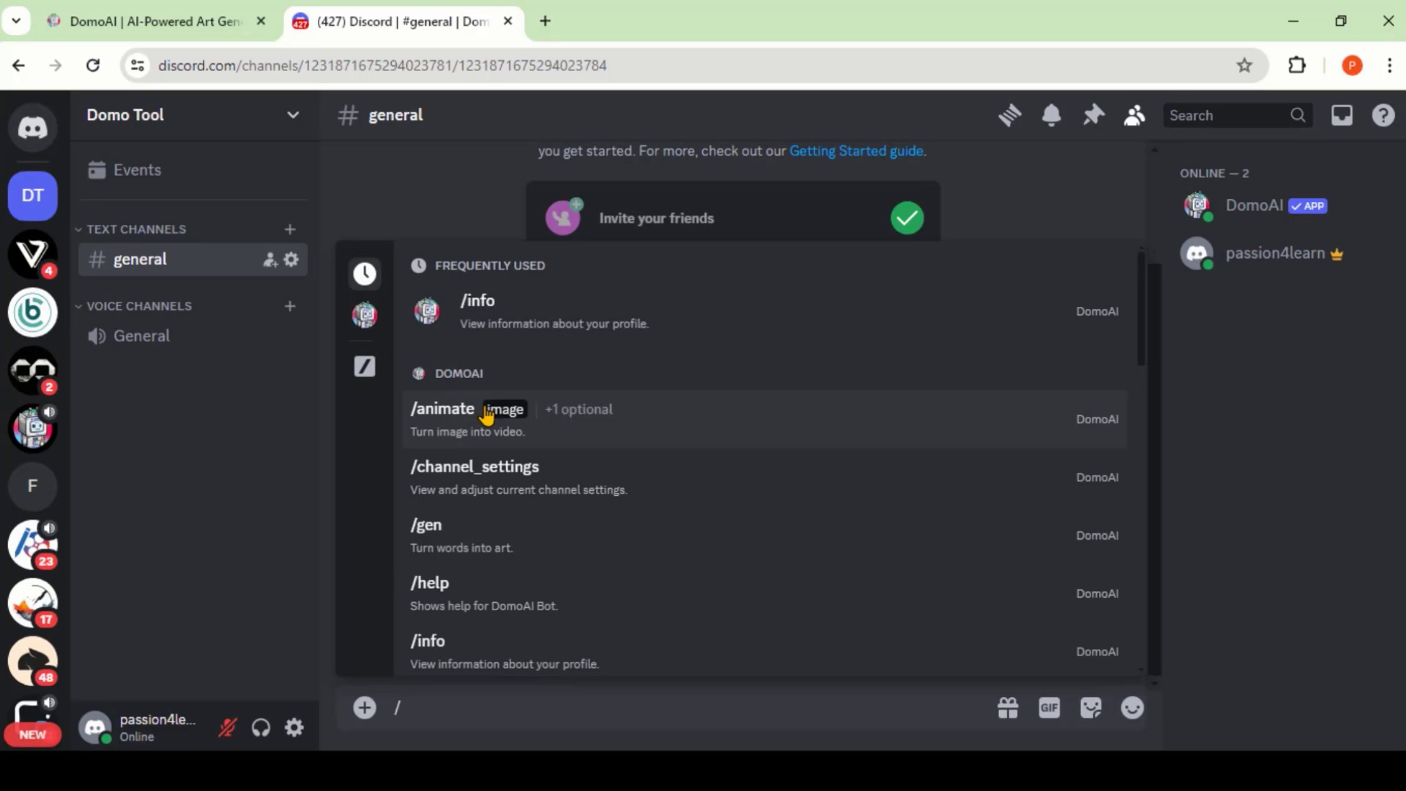
scroll(483, 486, down, 5)
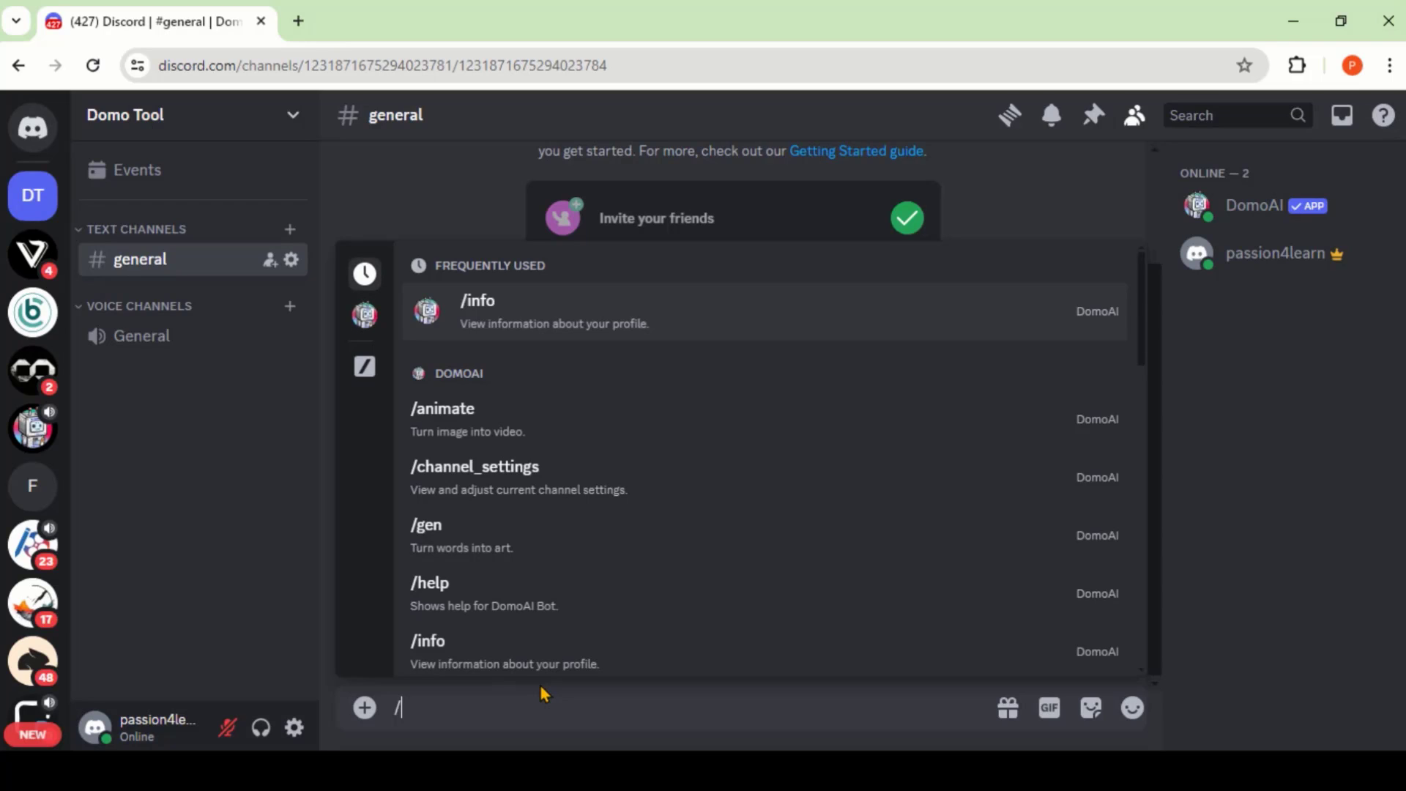
text(v)
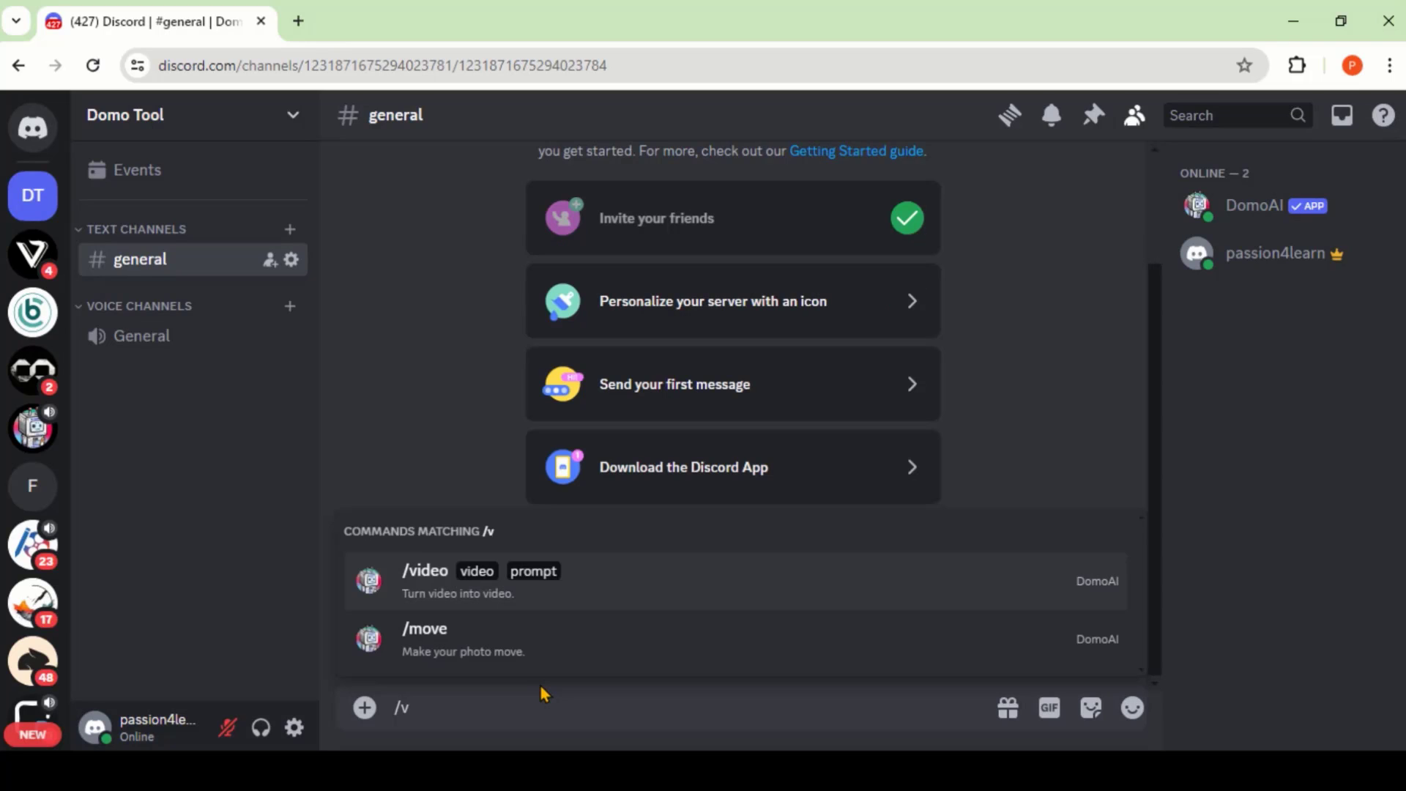
click(432, 597)
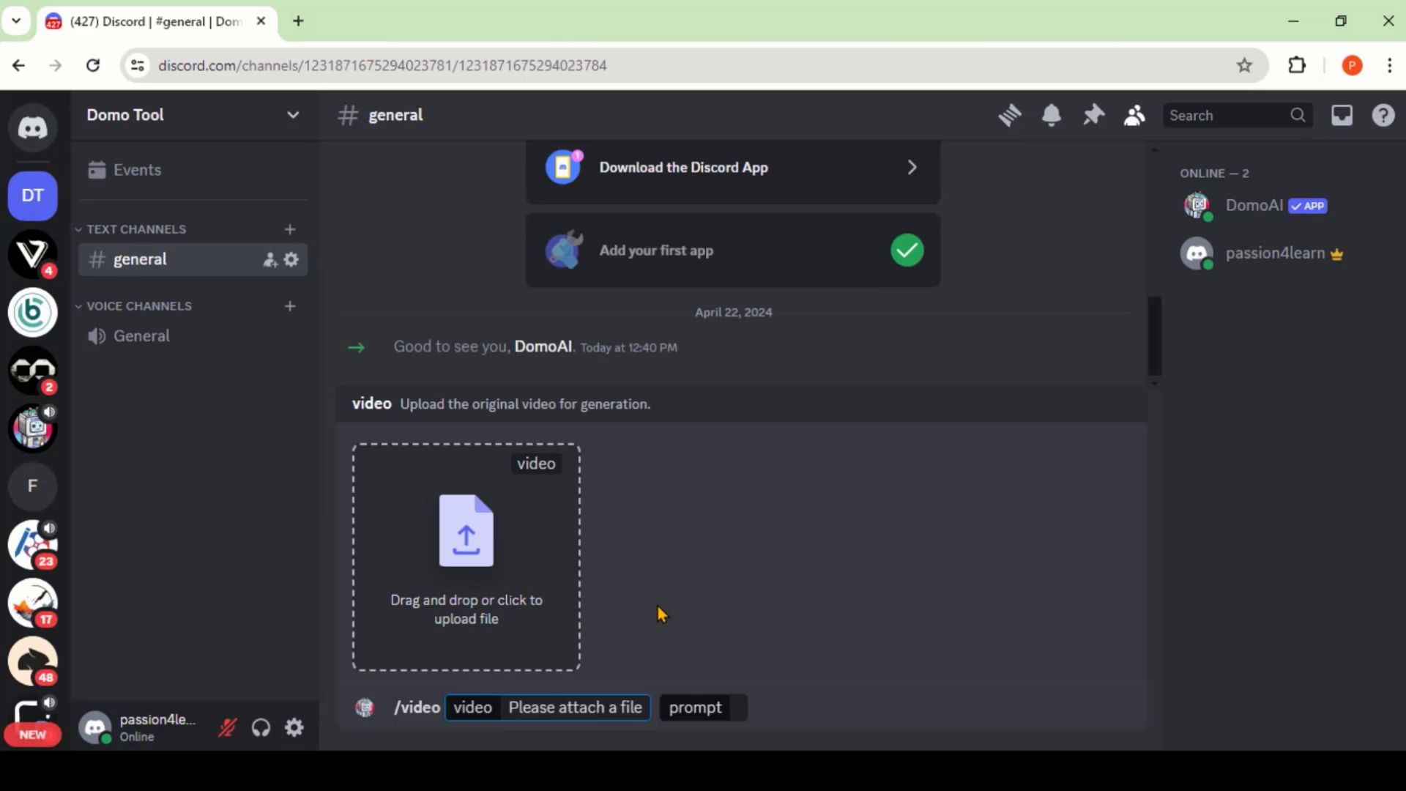
drag(656, 604, 499, 608)
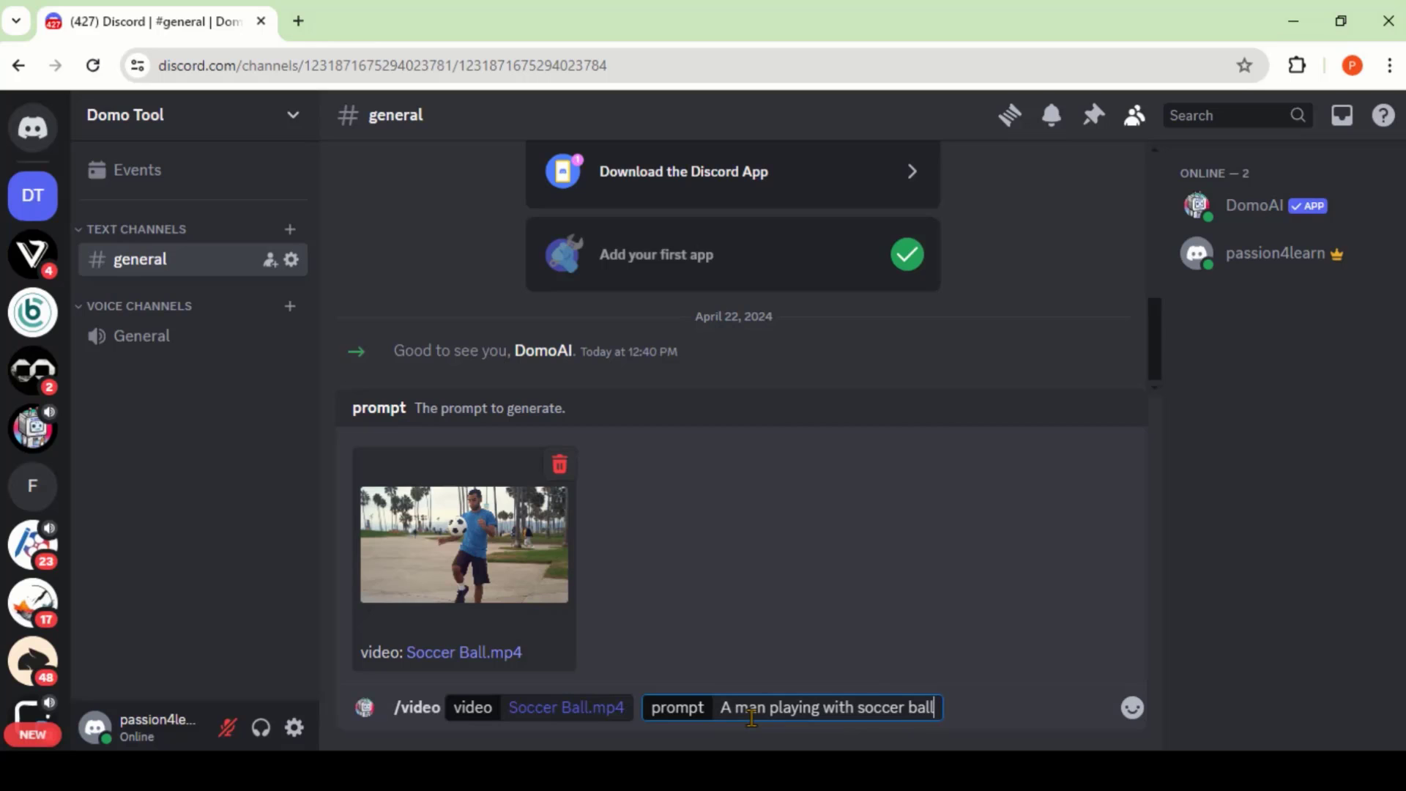
key(Return)
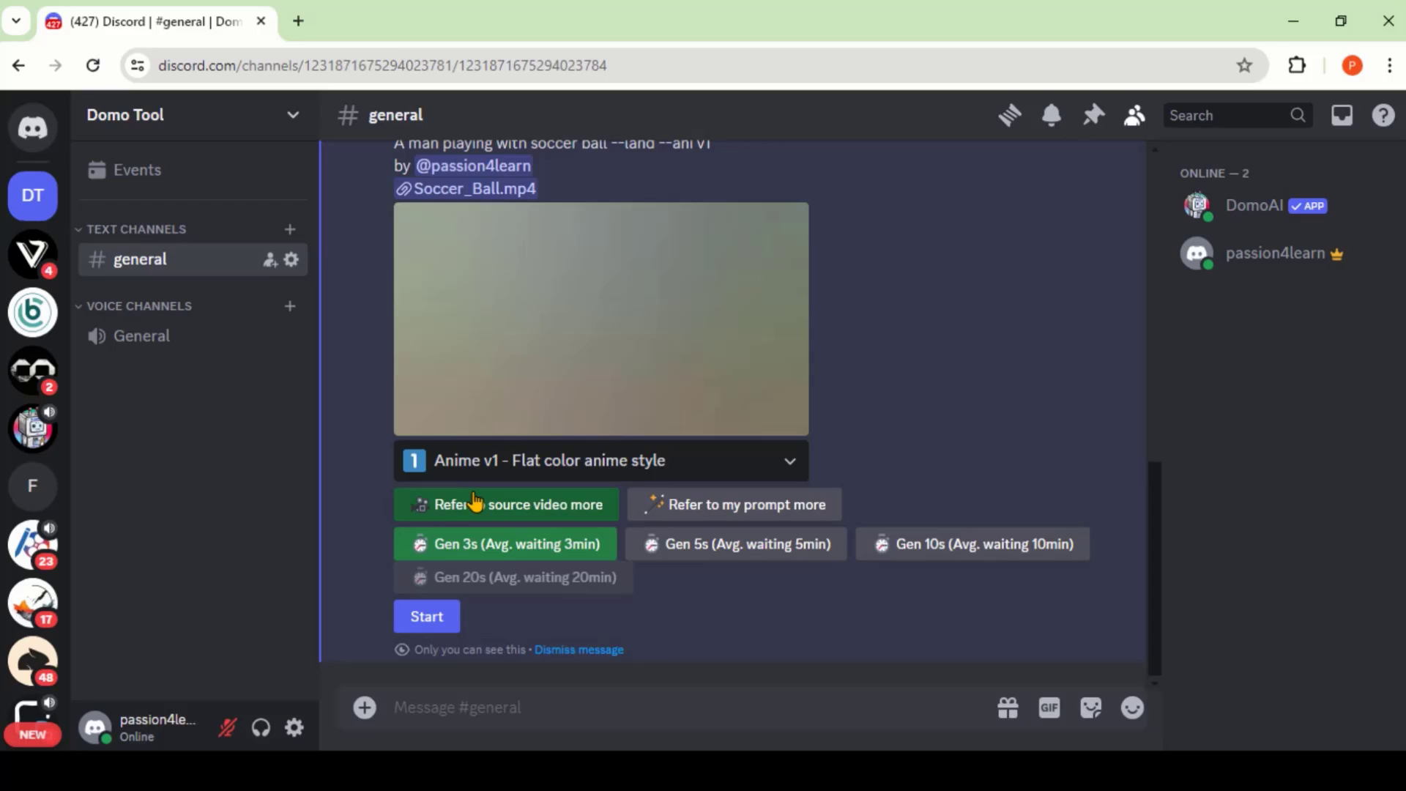
Choose the 'Anime v2 - Japanese anime style' and Gen 5s, then start generating
scroll(454, 505, up, 1)
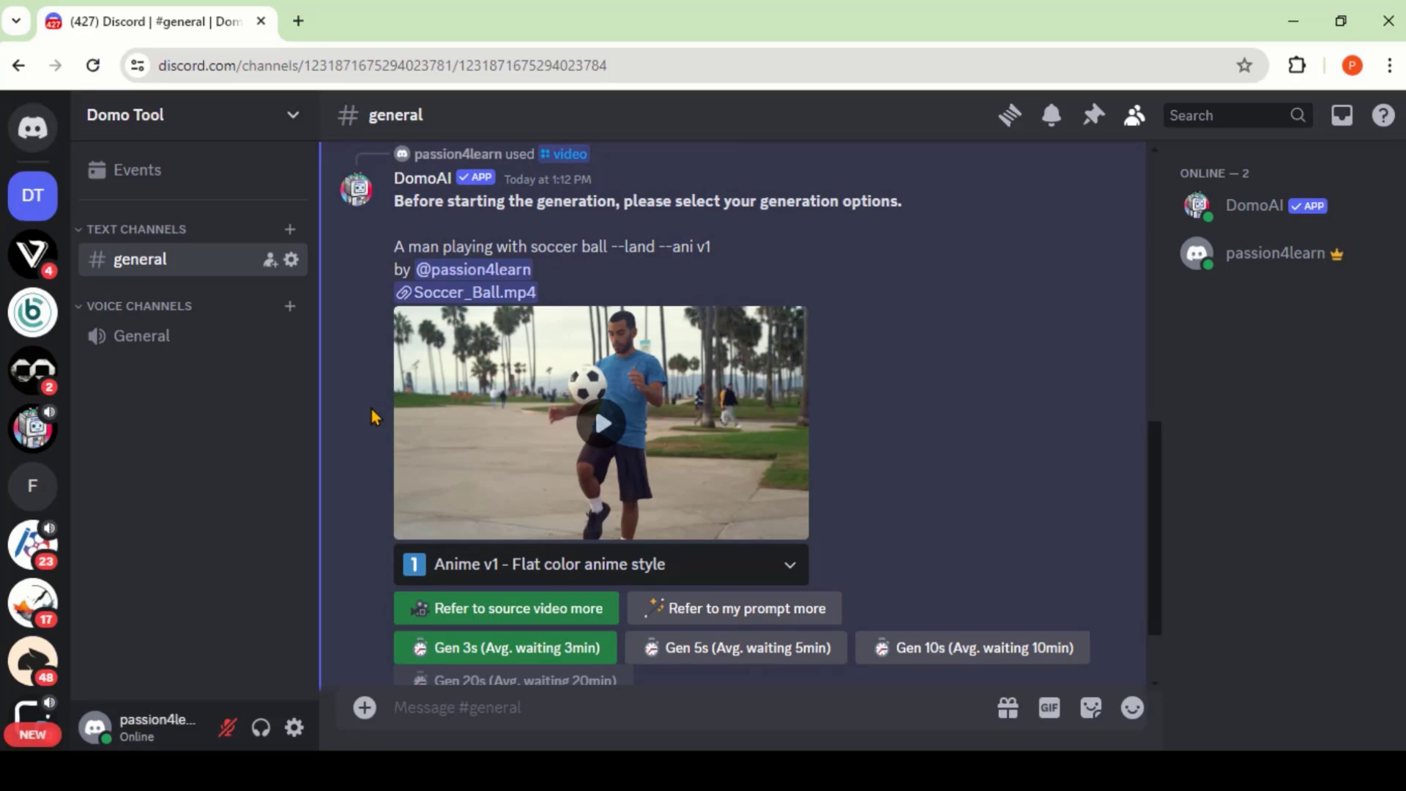
scroll(369, 411, down, 1)
click(575, 462)
scroll(593, 534, down, 2)
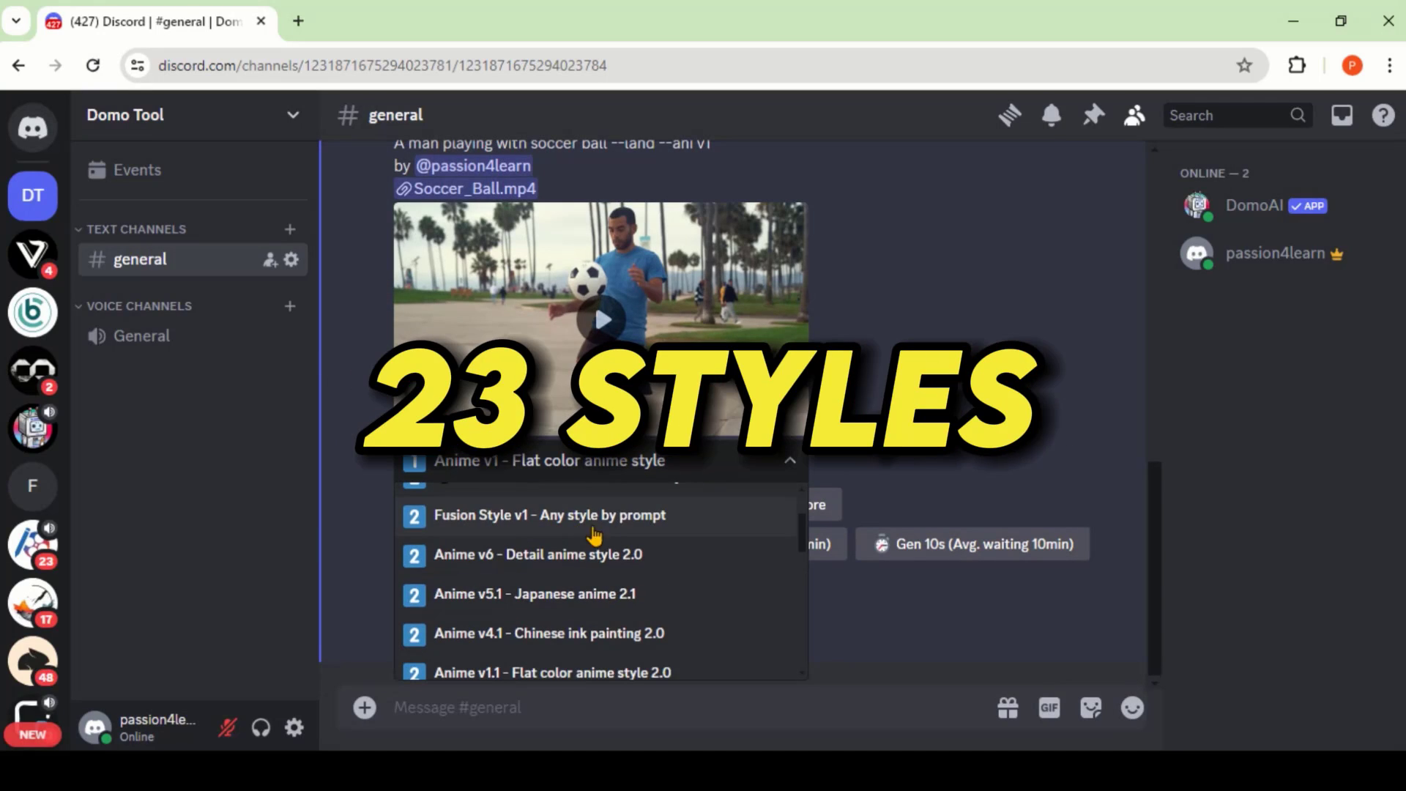
scroll(556, 579, down, 3)
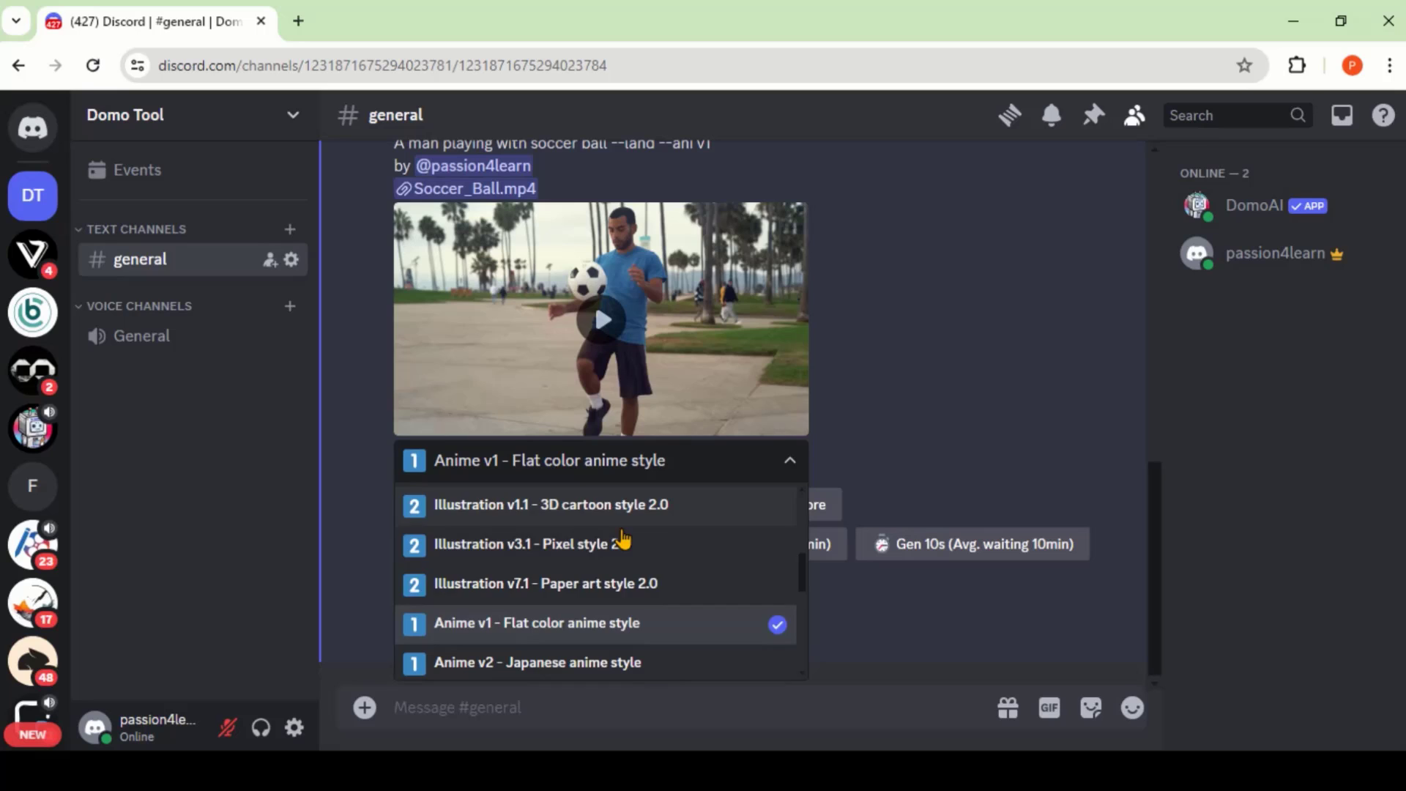
scroll(621, 540, down, 6)
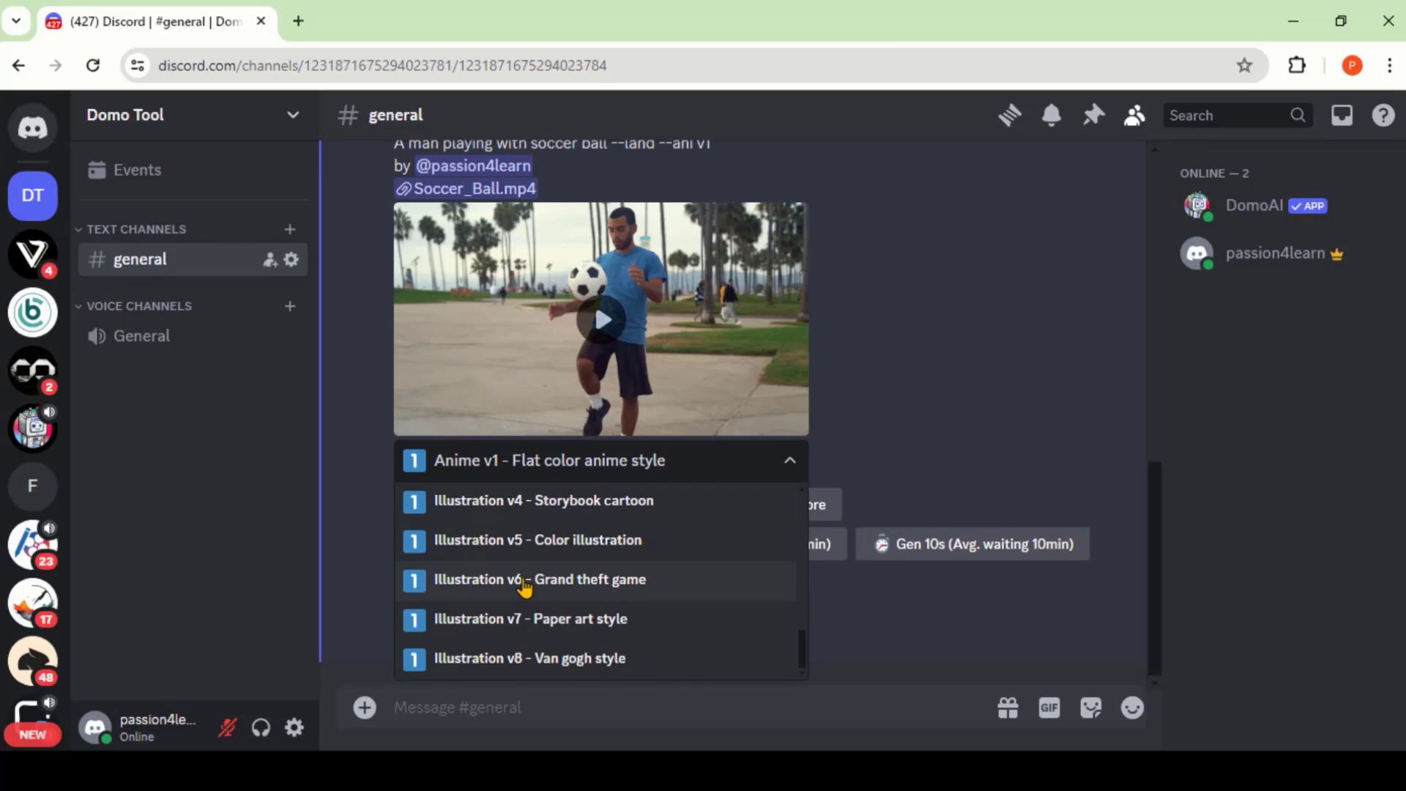
scroll(621, 619, down, 3)
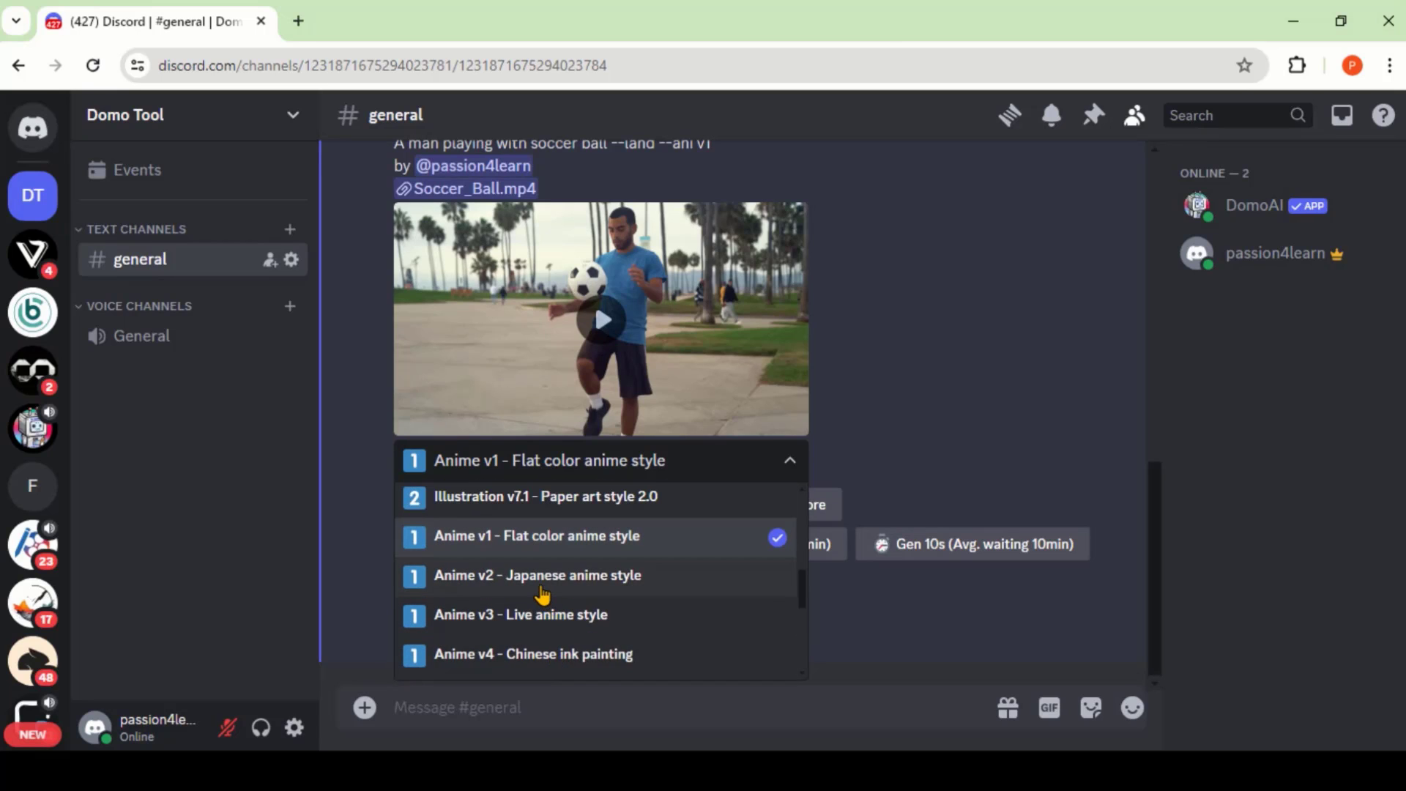
click(542, 578)
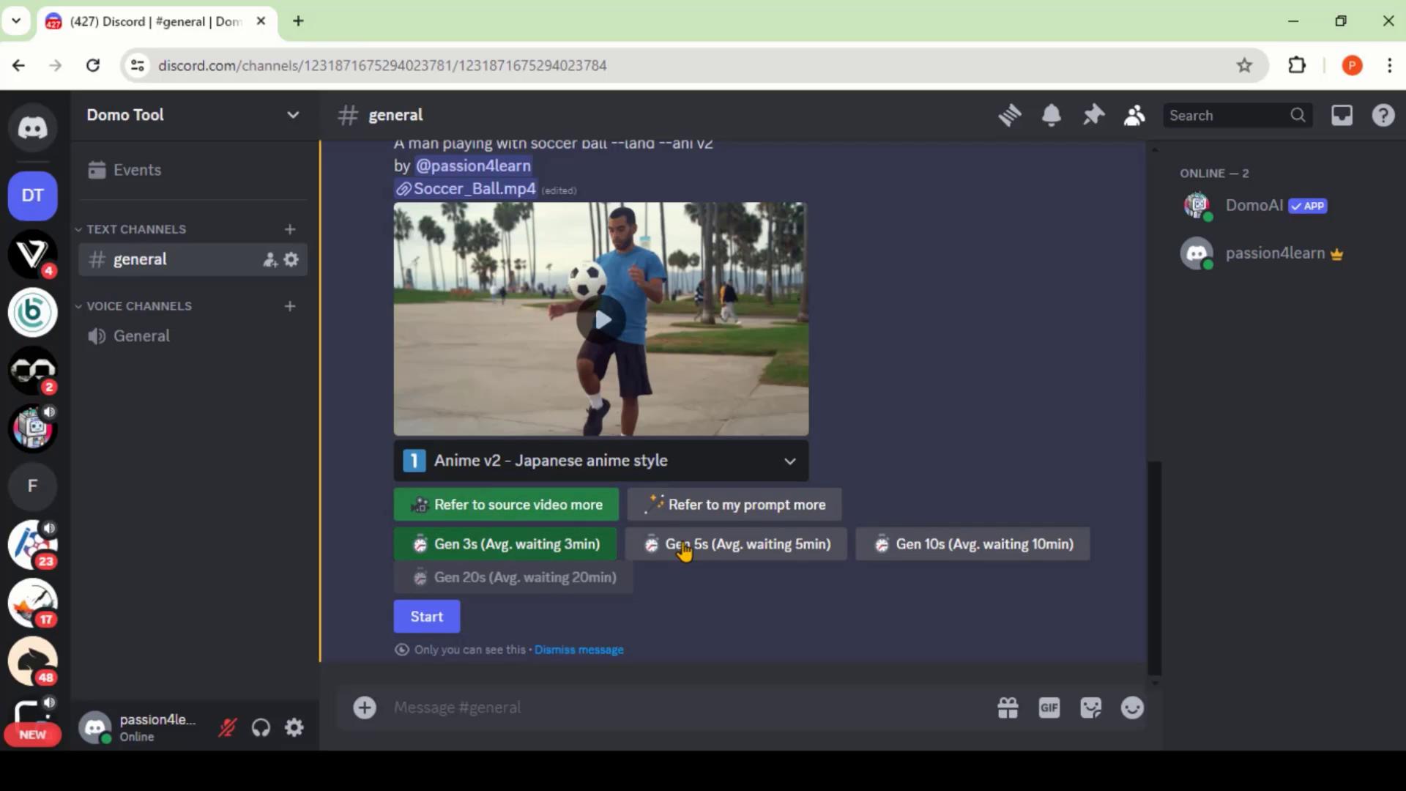
click(762, 561)
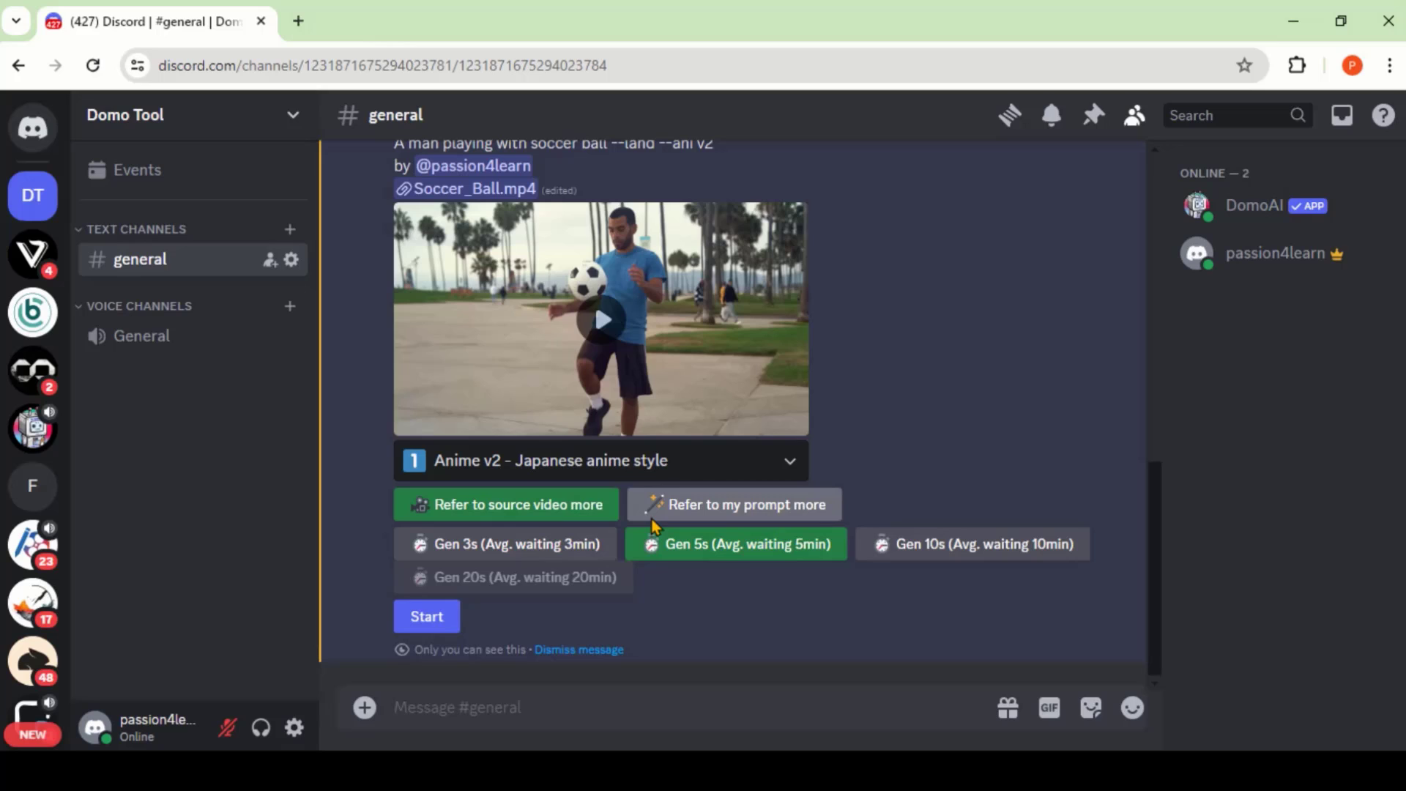
click(433, 622)
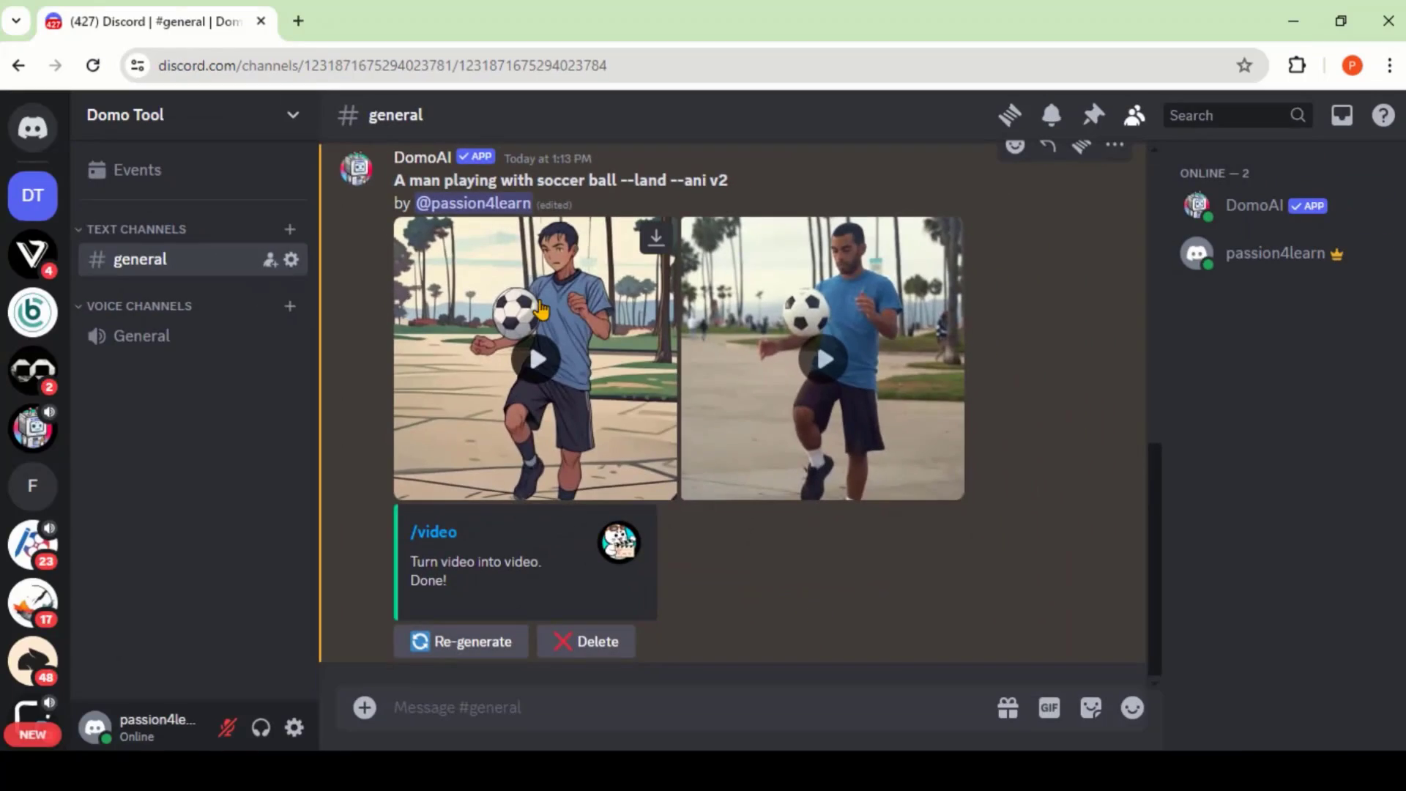
Watch the finished anime soccer video full screen, then request a re-generation
click(553, 384)
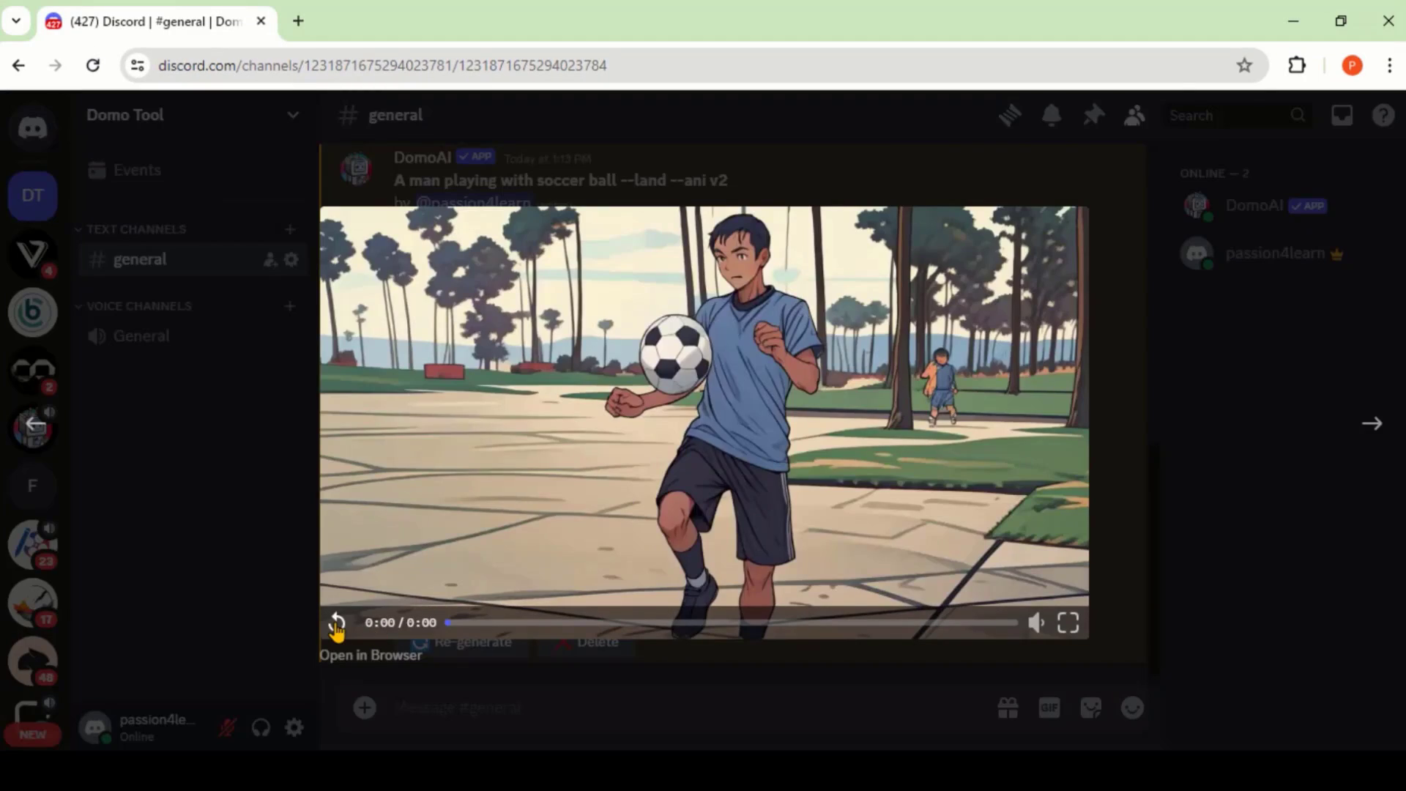
key(f)
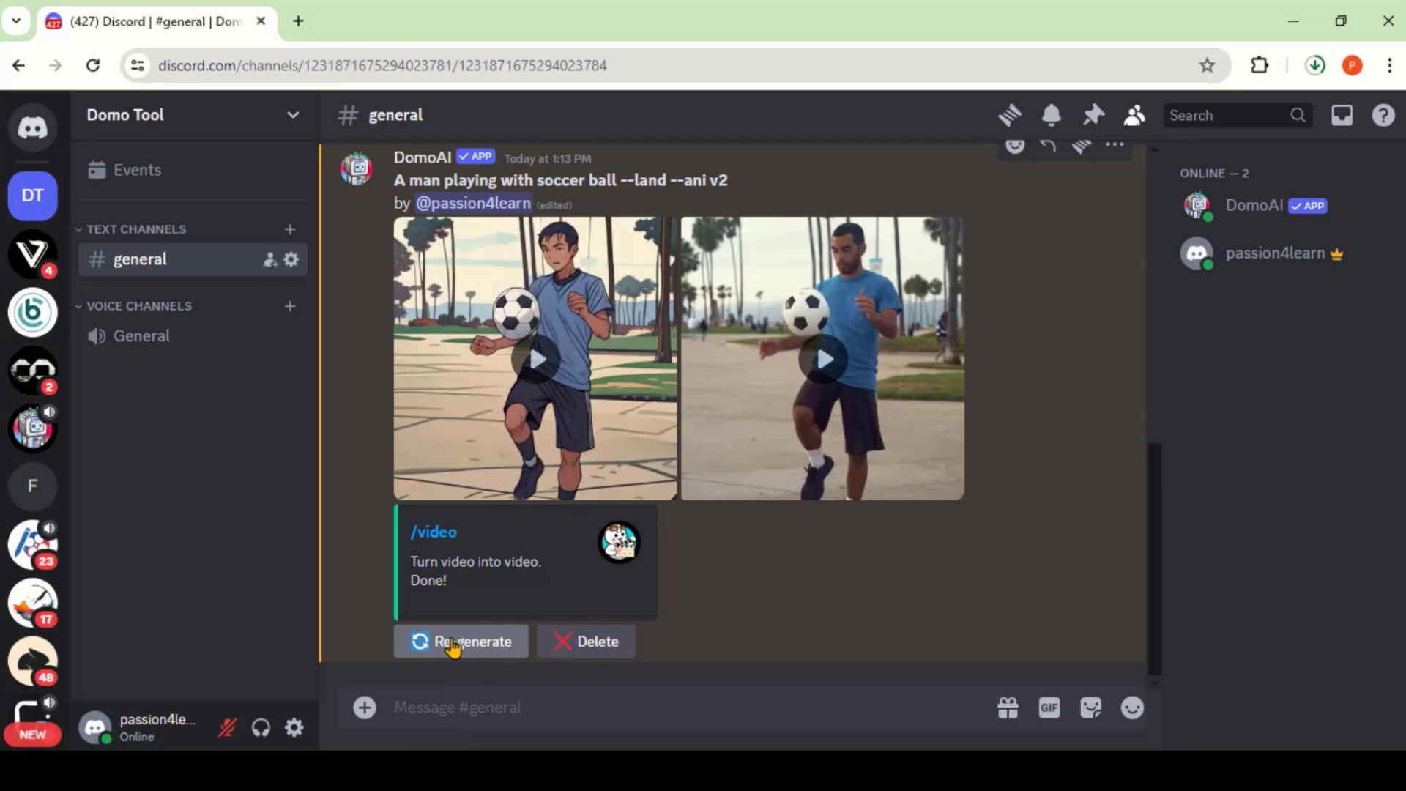
click(416, 653)
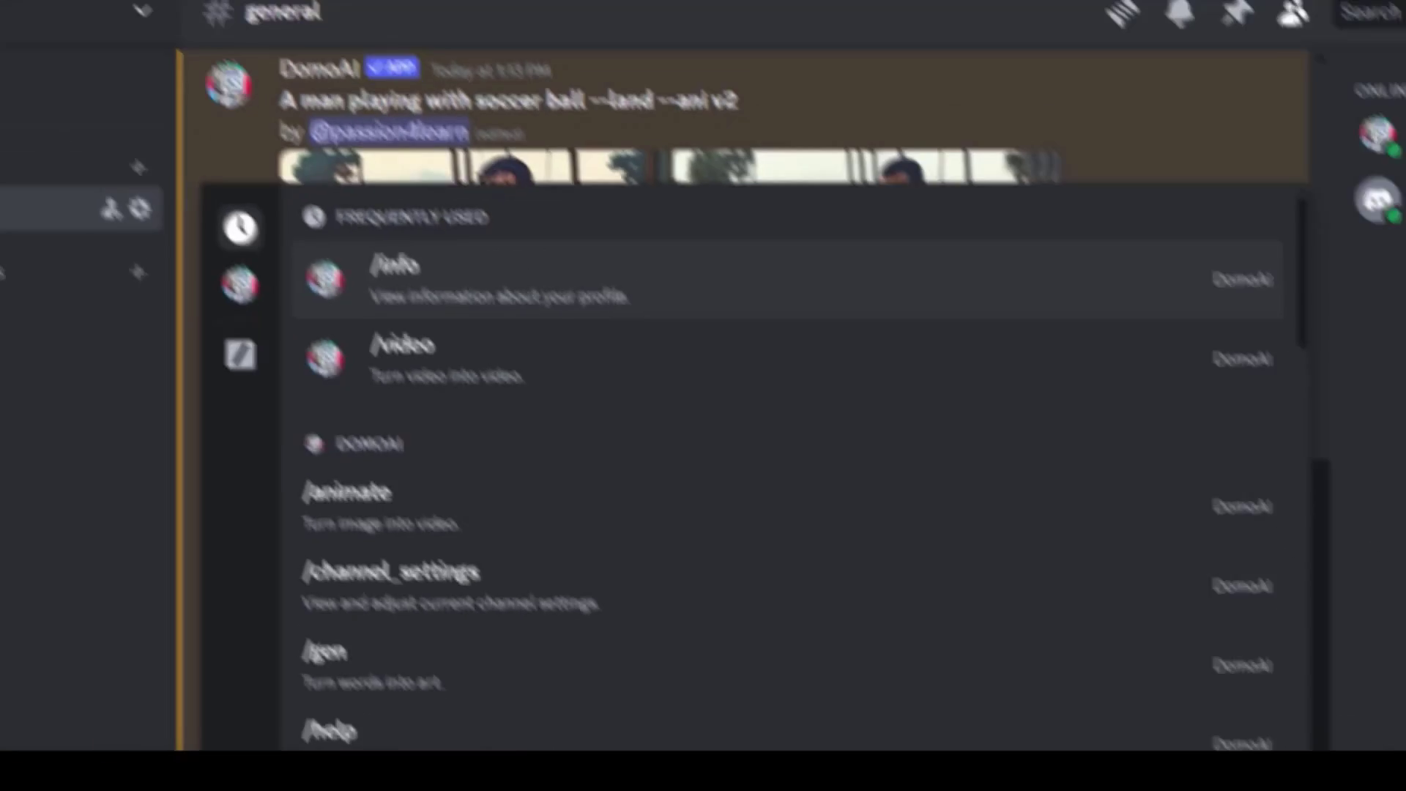
Send a /video request with Dance.mp4 and the prompt 'A man dancing'
text(v)
key(Return)
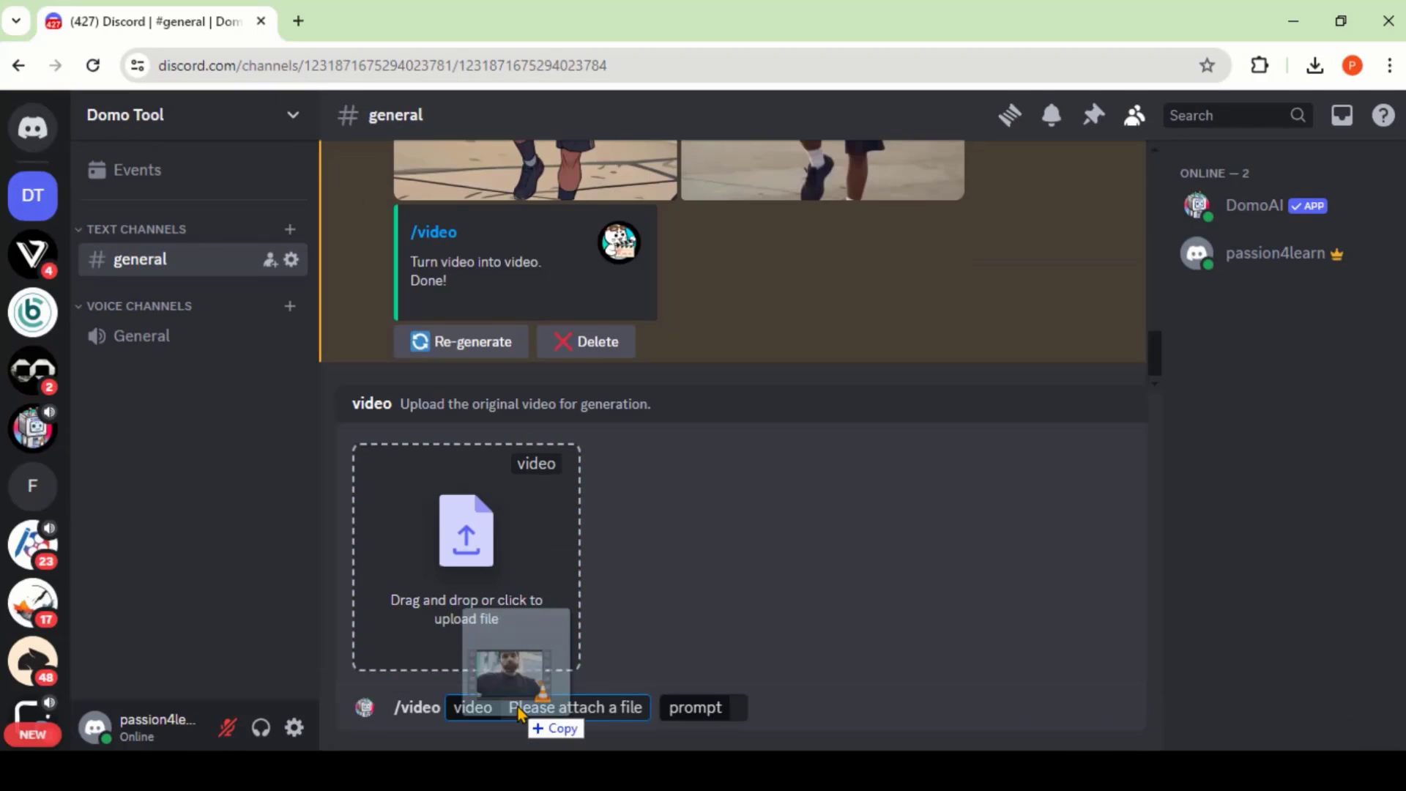
drag(517, 706, 486, 596)
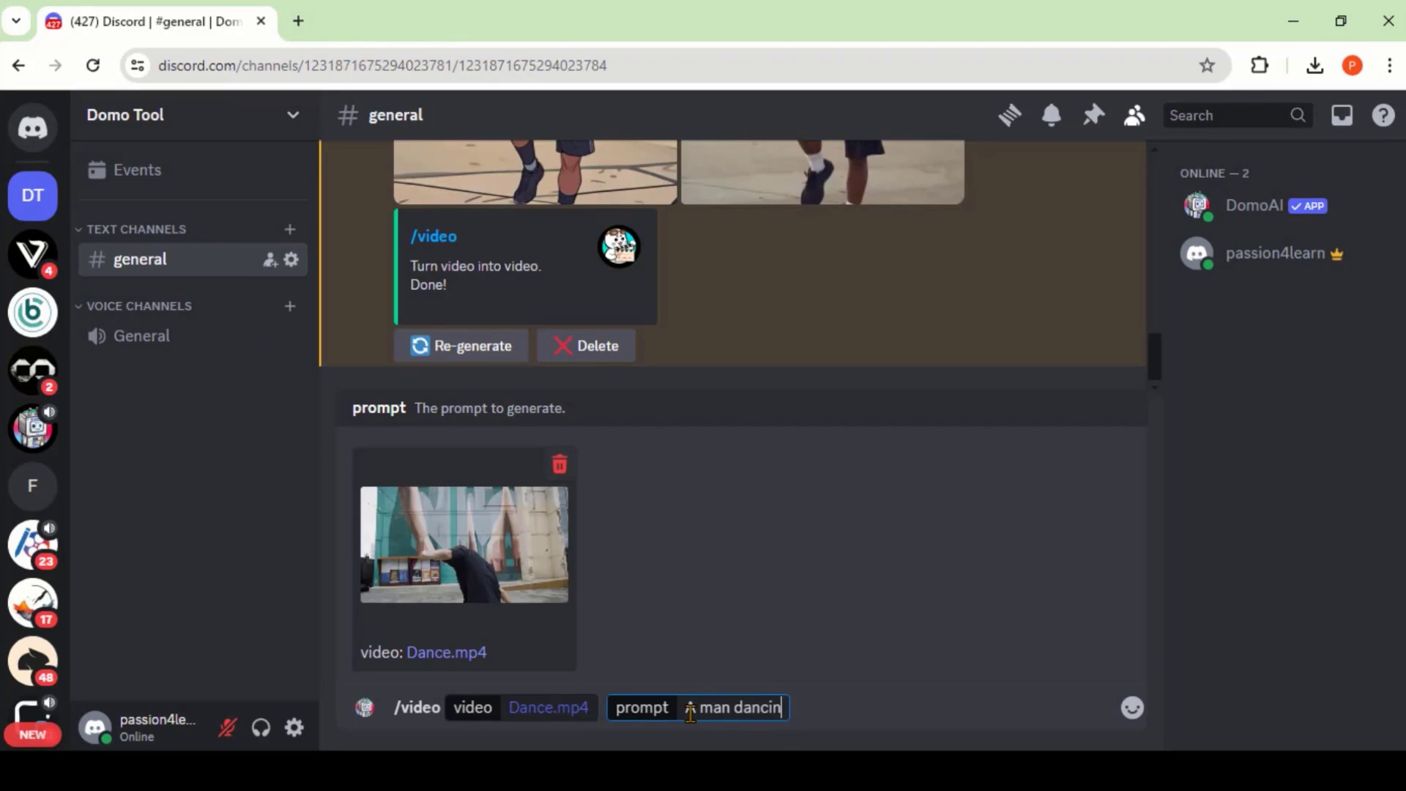
key(Return)
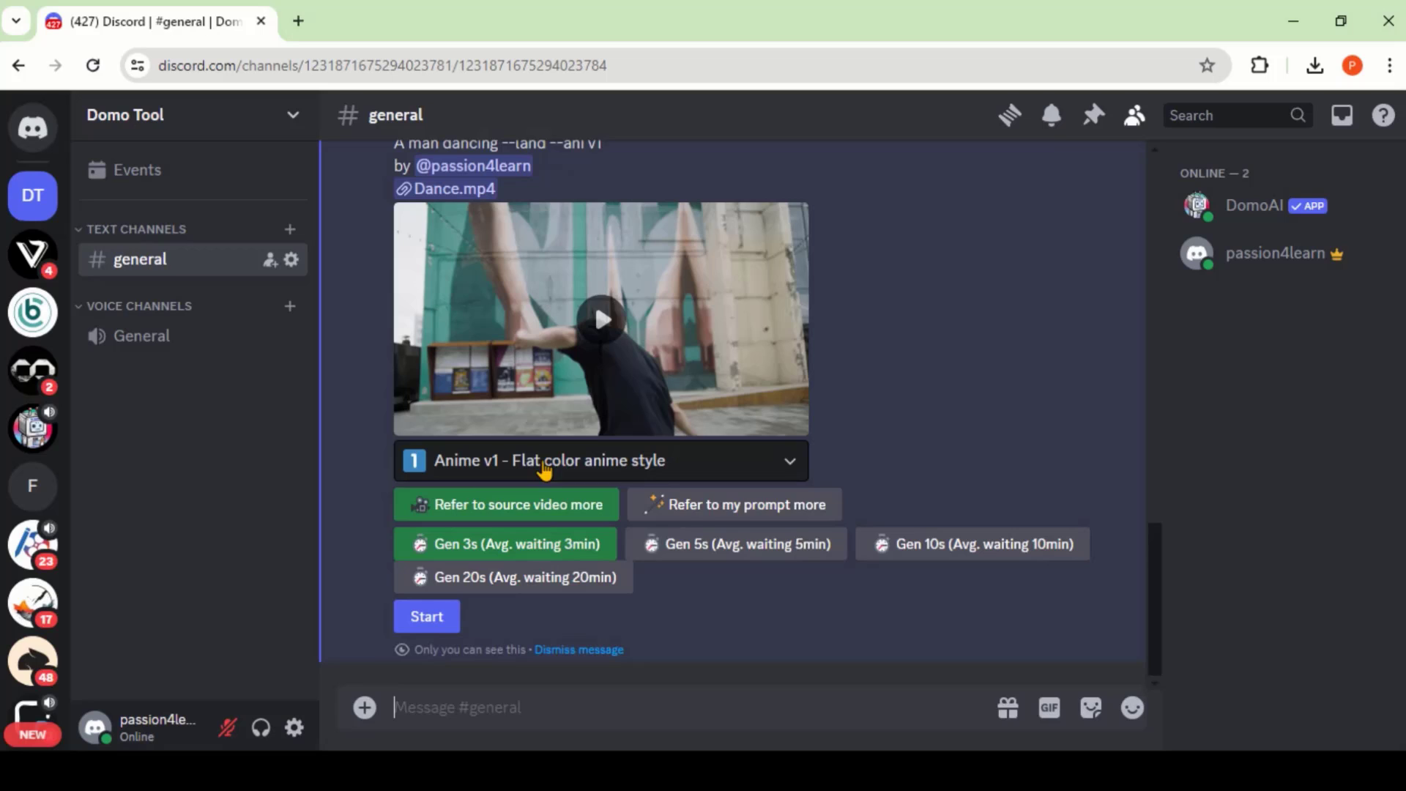
Pick the 'Illustration v6 - Grand theft game' style and start generating
click(544, 460)
scroll(601, 564, down, 4)
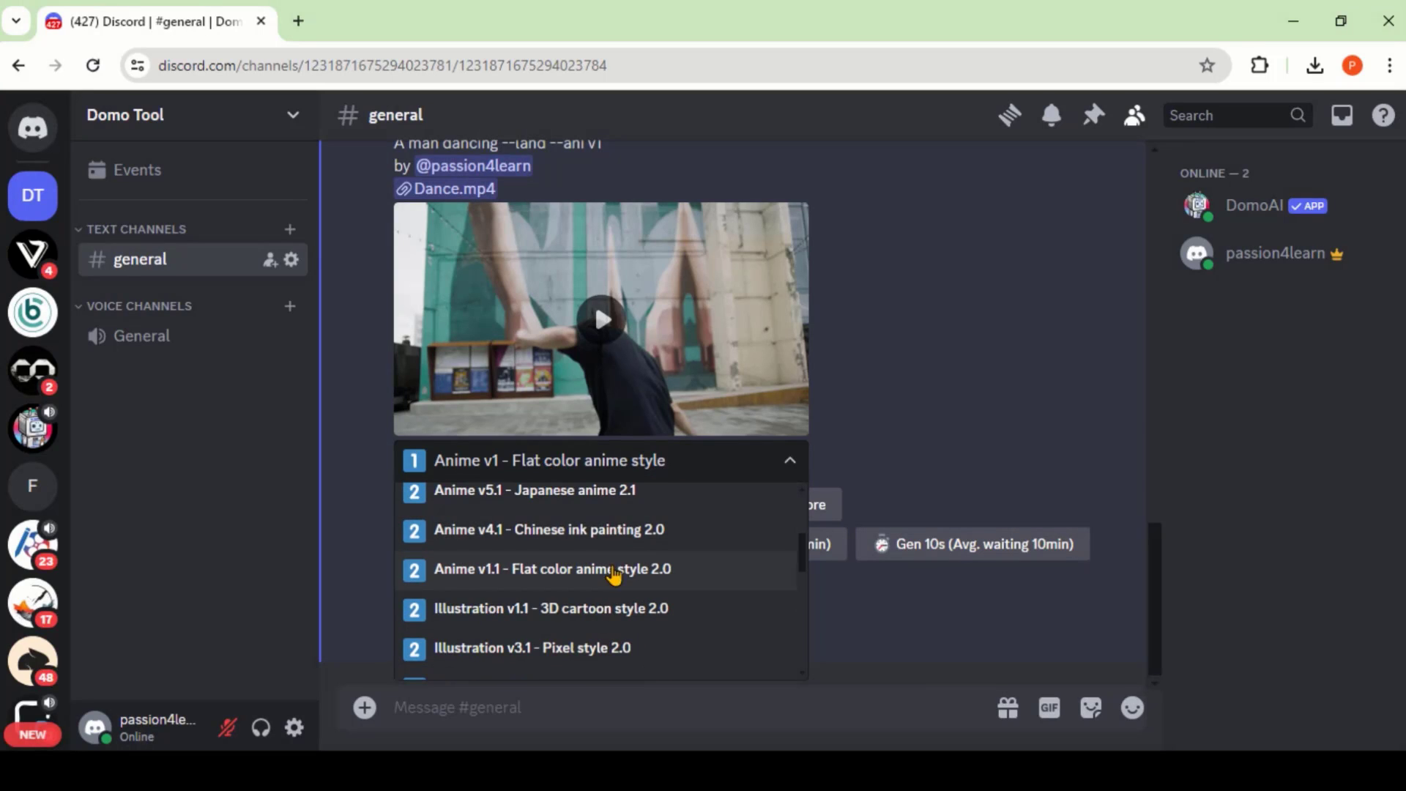
scroll(614, 574, down, 10)
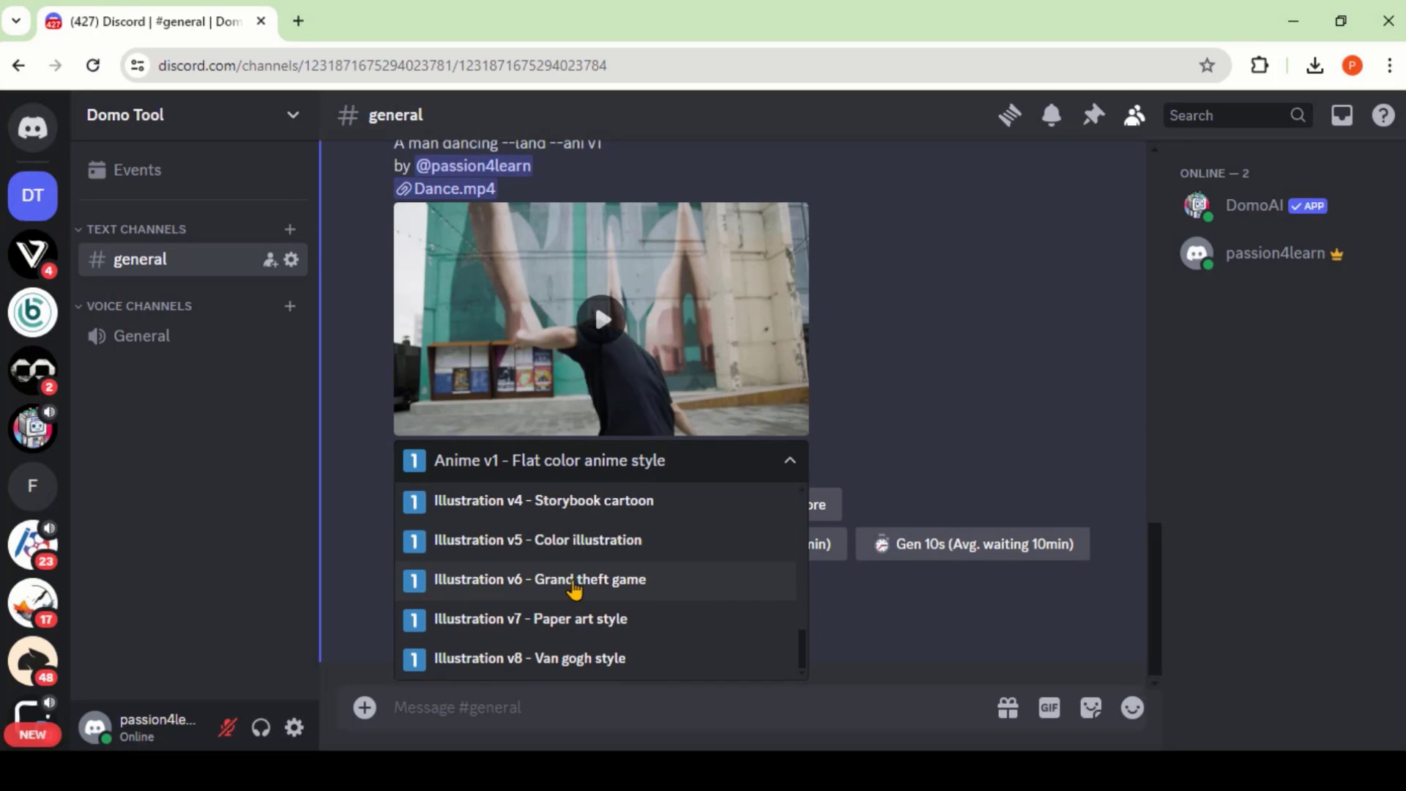
click(574, 582)
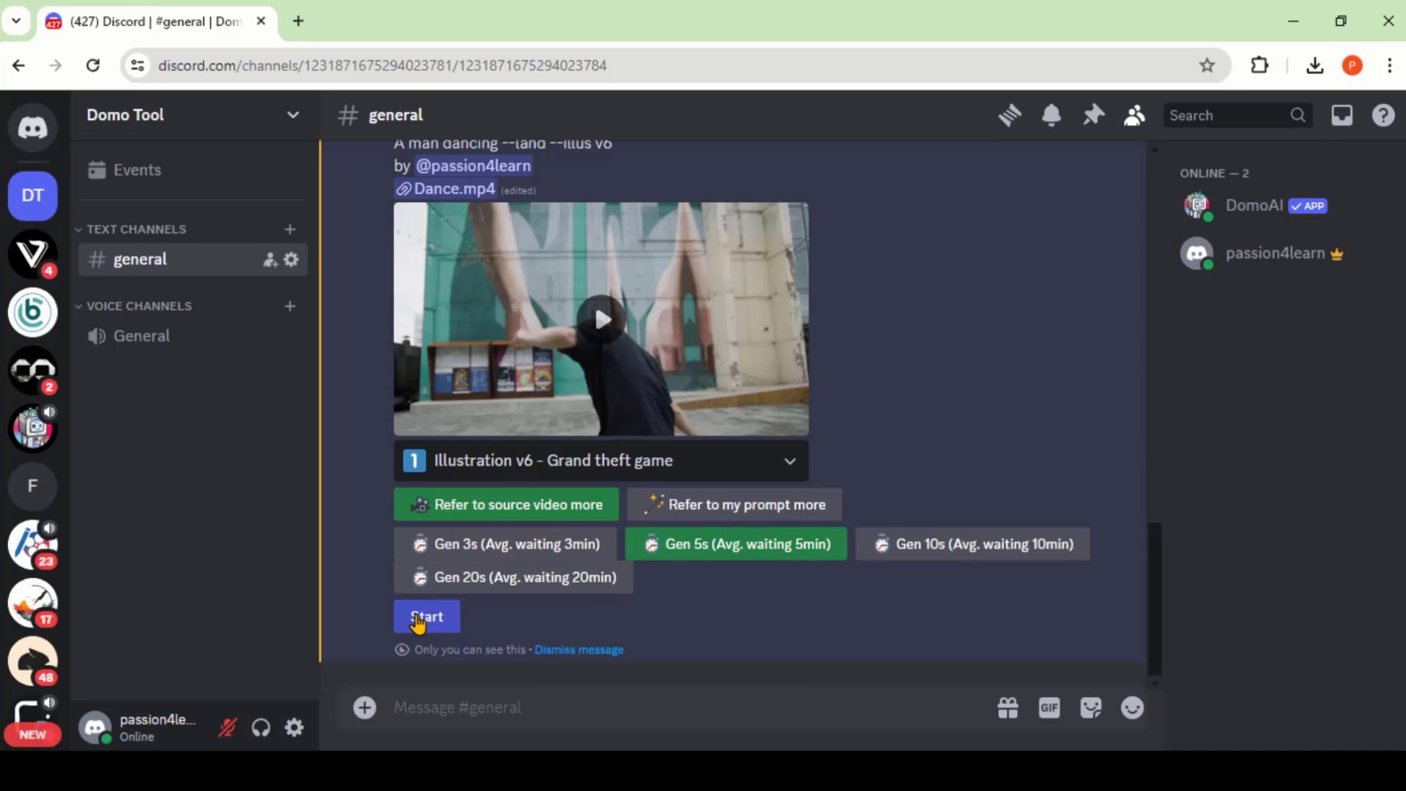
click(418, 621)
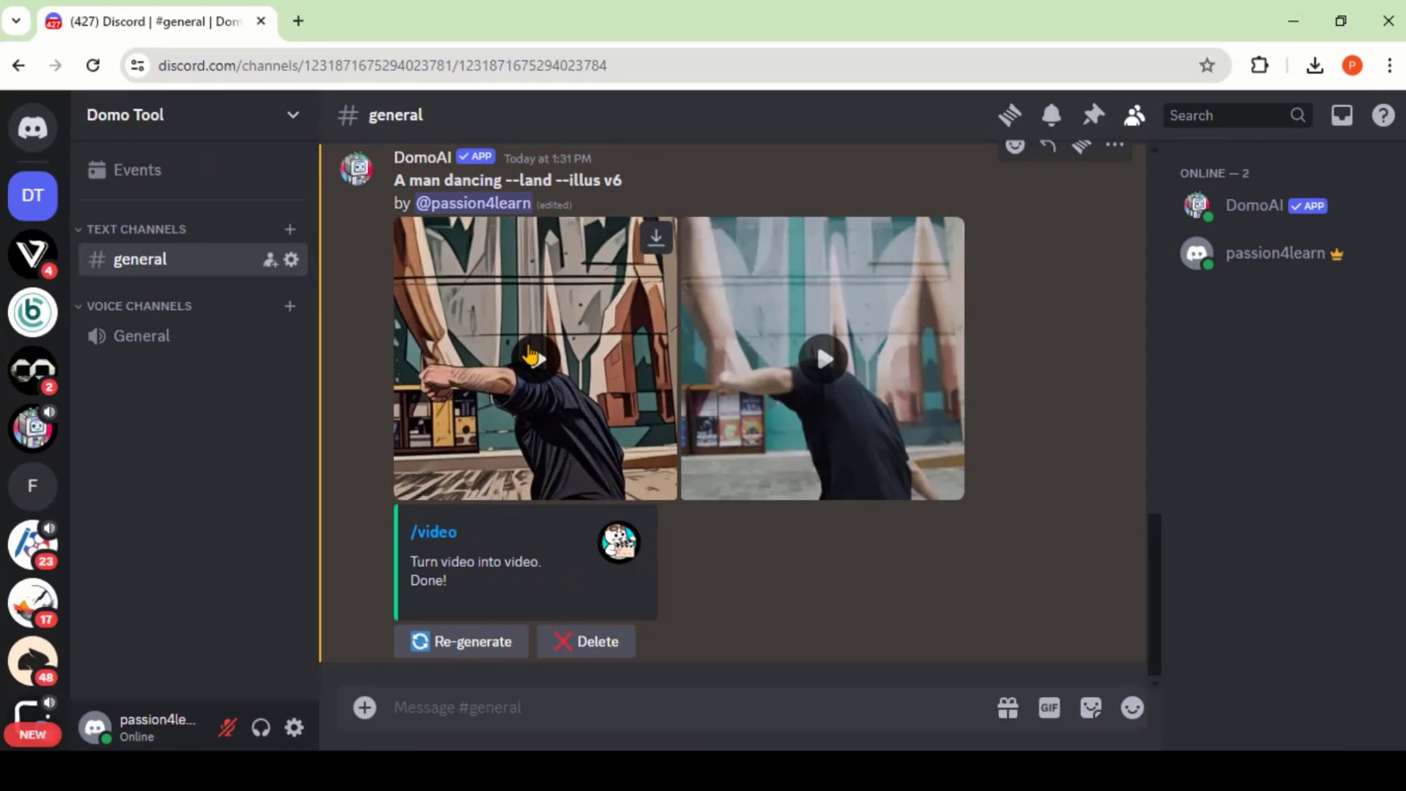
Open the generated Illustration v6 dancing video in the media viewer
click(531, 356)
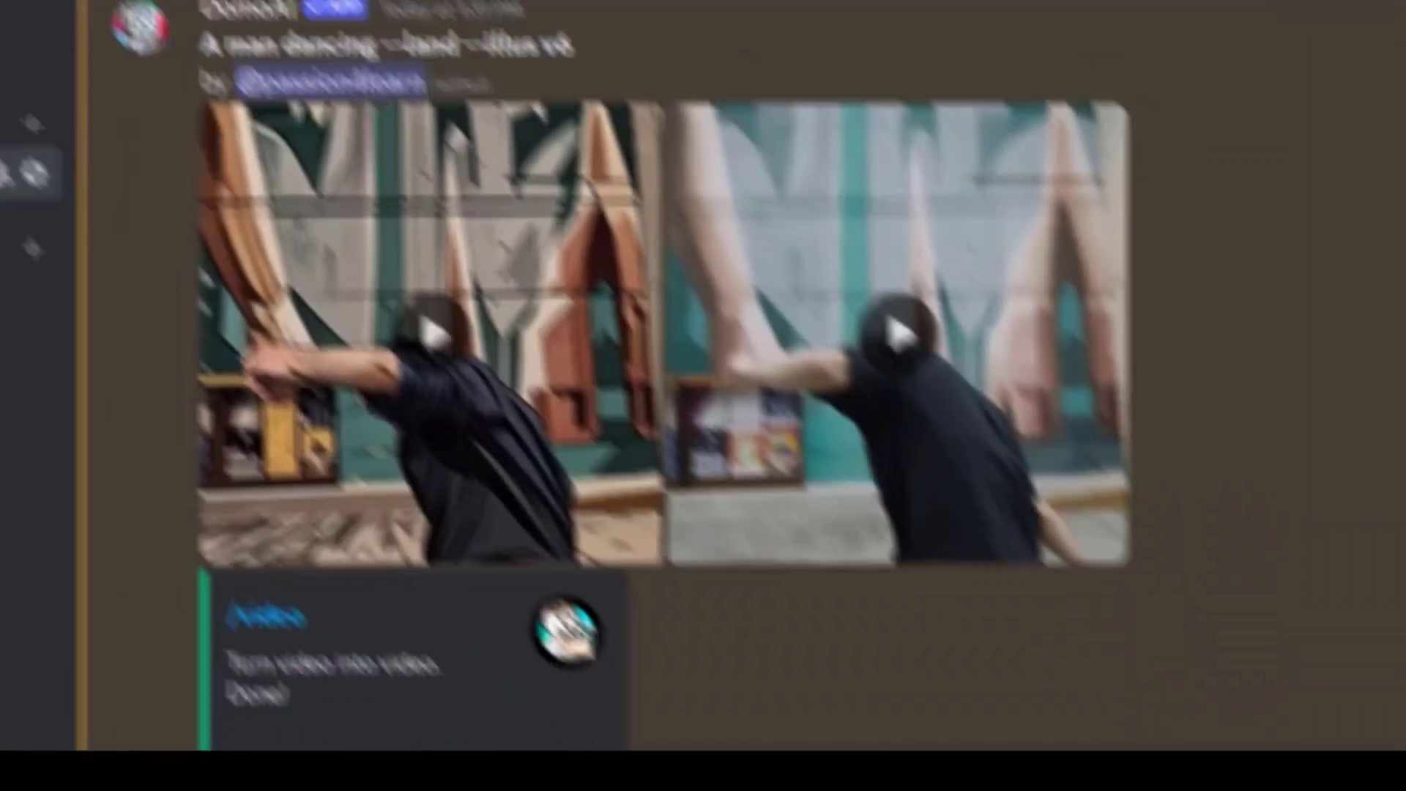
Send a /video request with Movie Clip.mp4 and a prompt about a girl talking to her friend
text(/v)
key(Return)
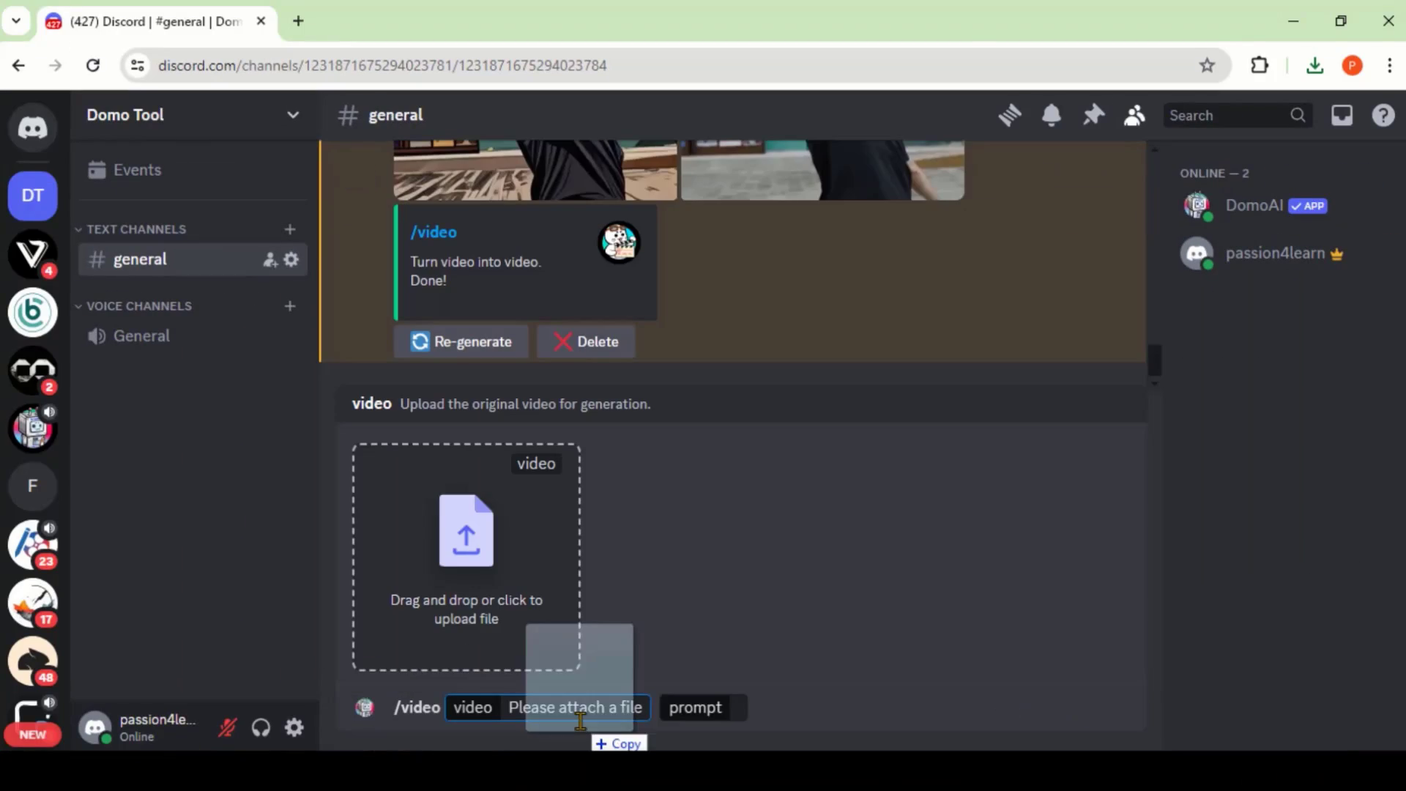
drag(580, 722, 474, 599)
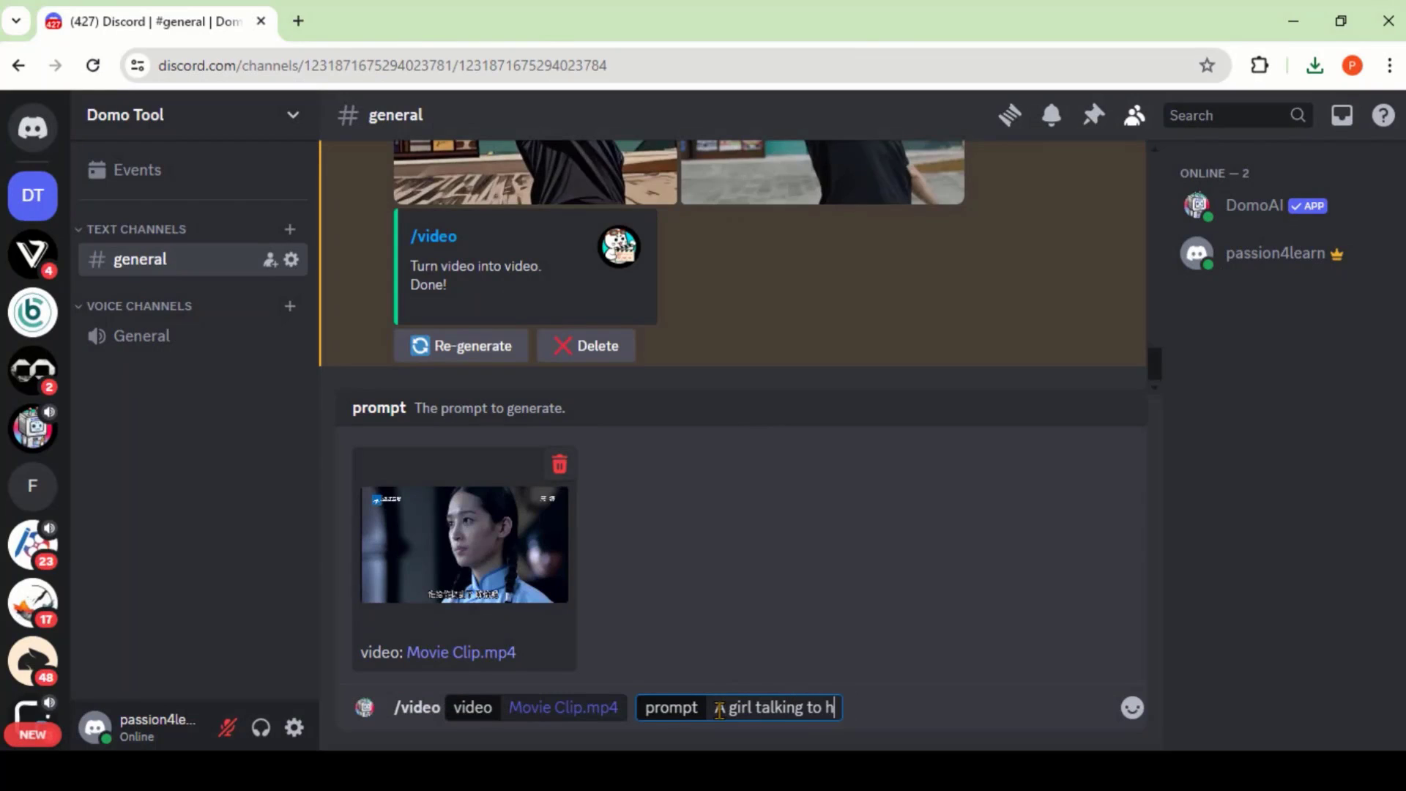
key(Return)
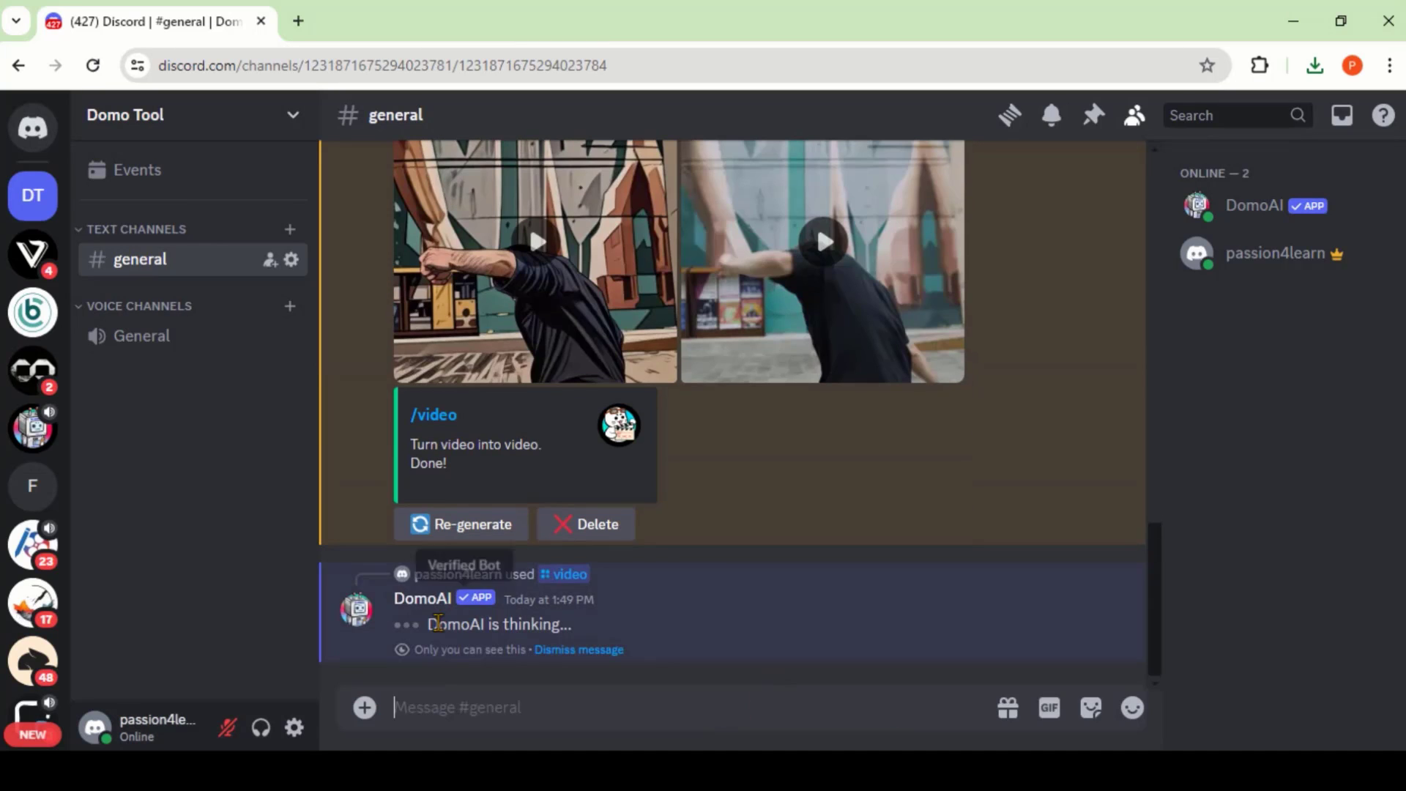
Choose the Illustration v1.1 - 3D cartoon style 2.0 for the girl clip and start generation
click(588, 468)
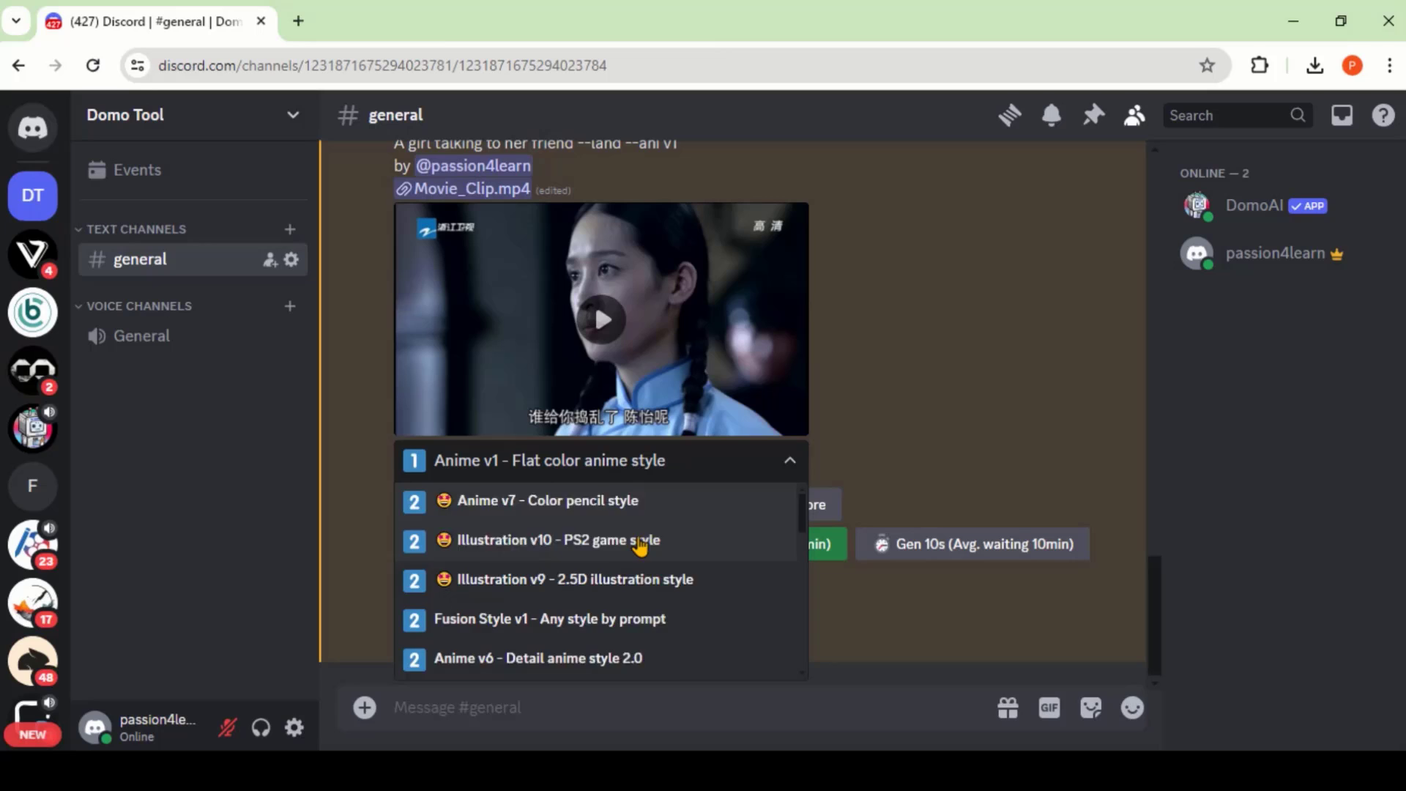
scroll(639, 545, down, 2)
scroll(661, 566, down, 4)
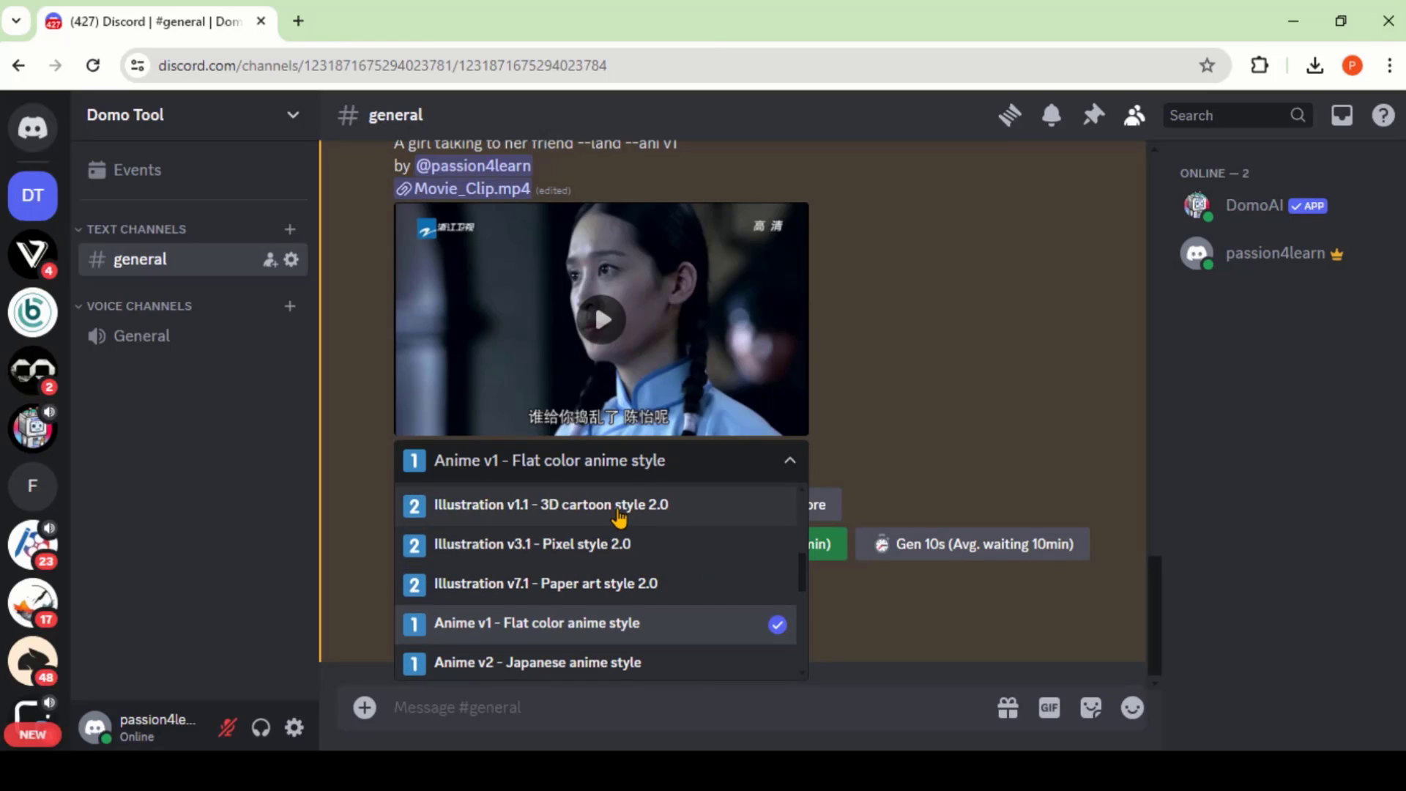
click(617, 508)
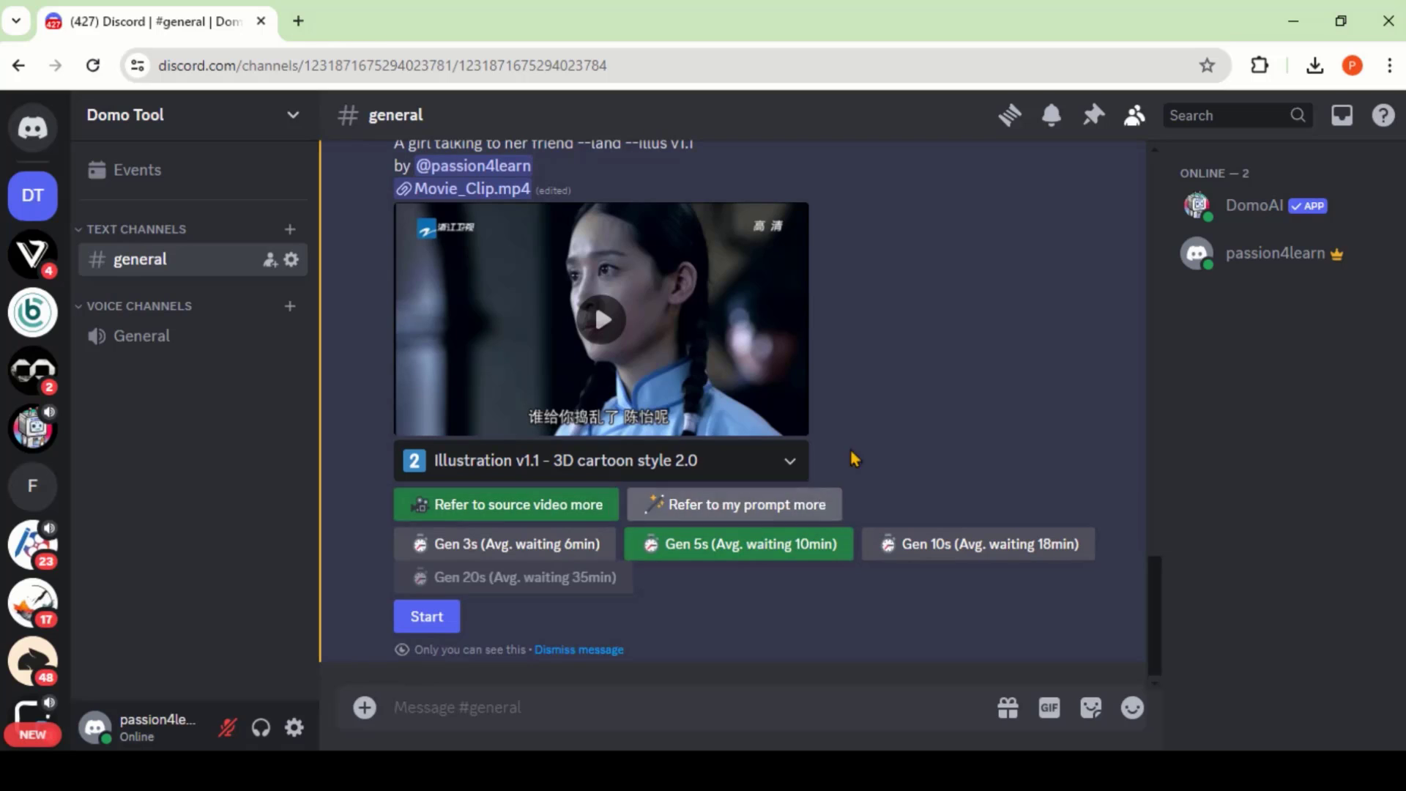
click(429, 617)
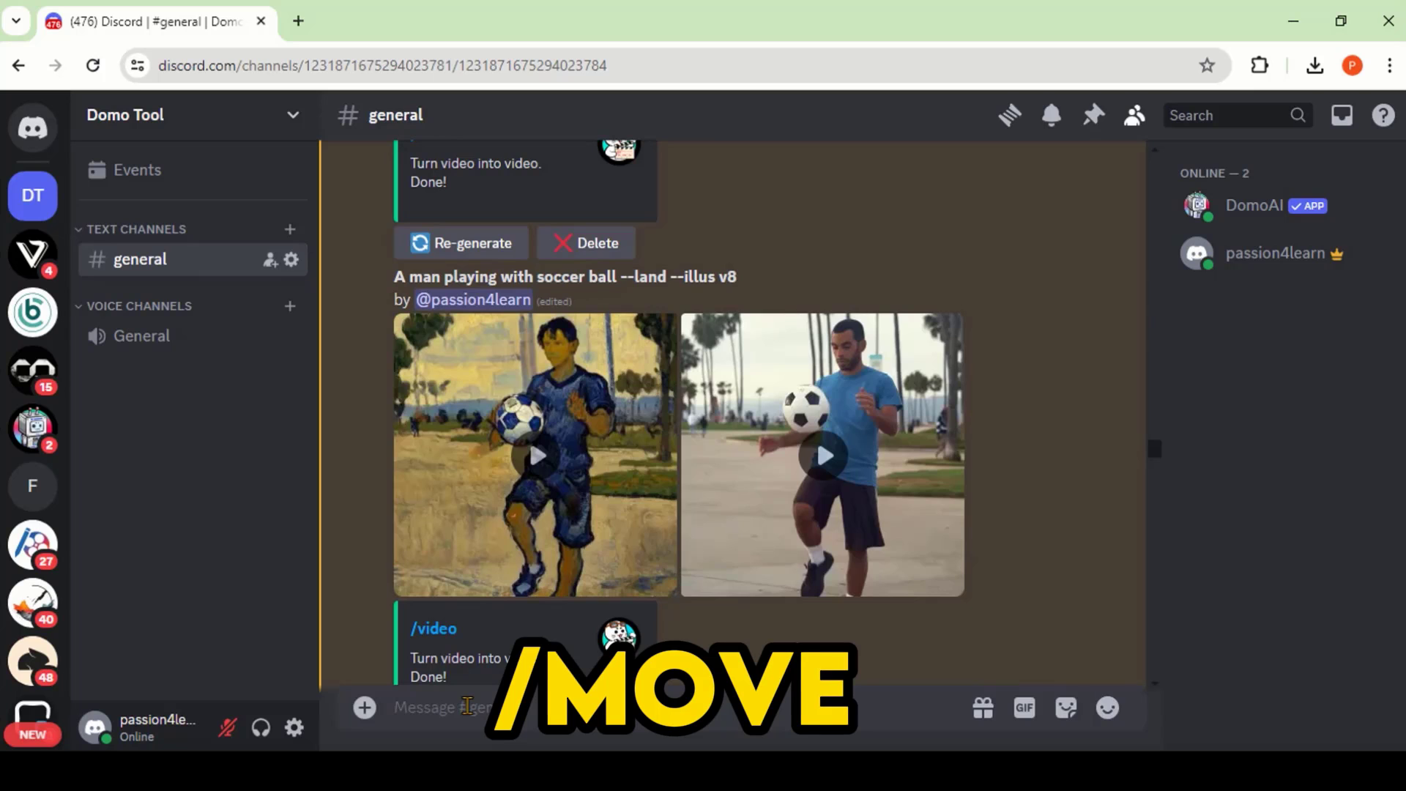
Send a /move request pairing ad (1).mp4 poses with the young woman cartoon image, prompt 'Dance'
text(/move)
key(Return)
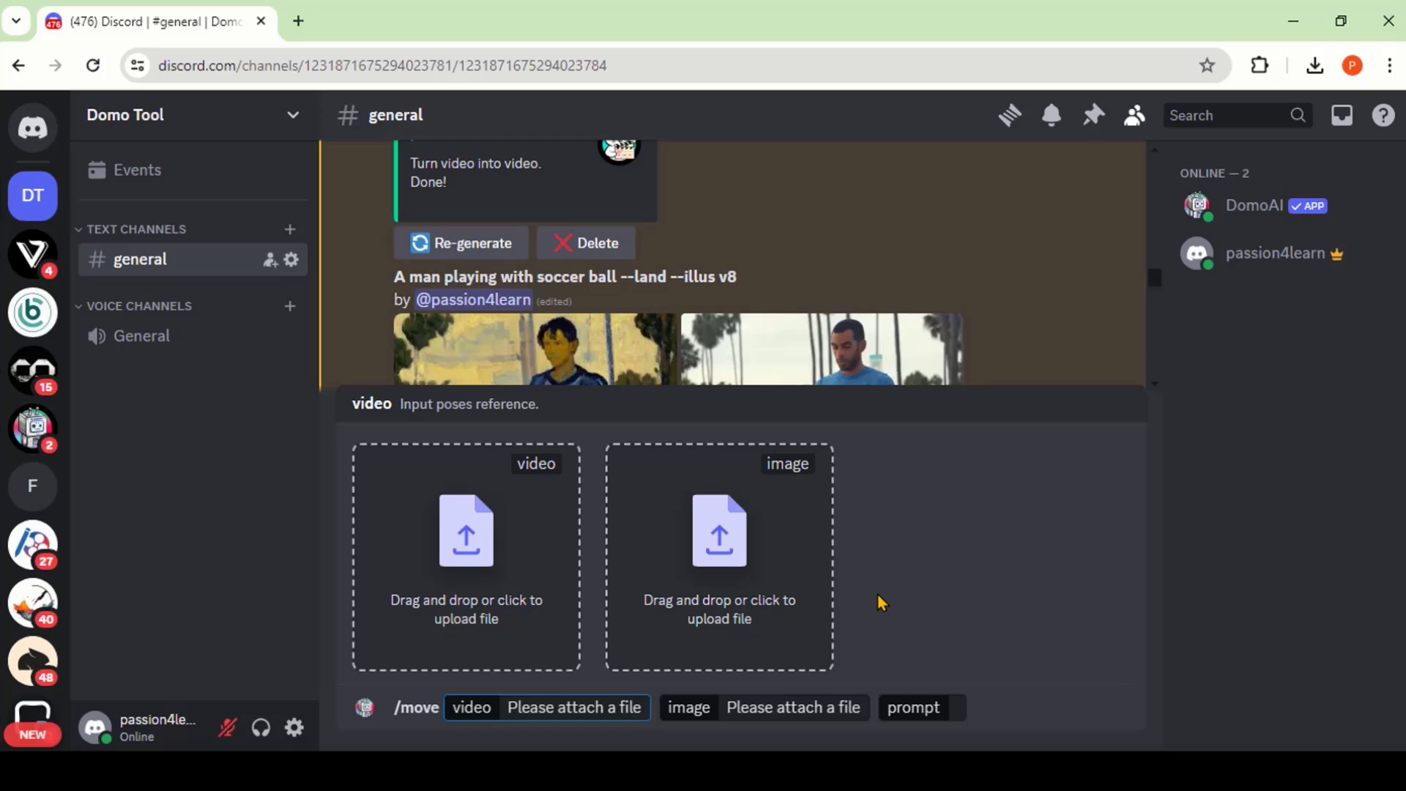
drag(798, 565, 496, 600)
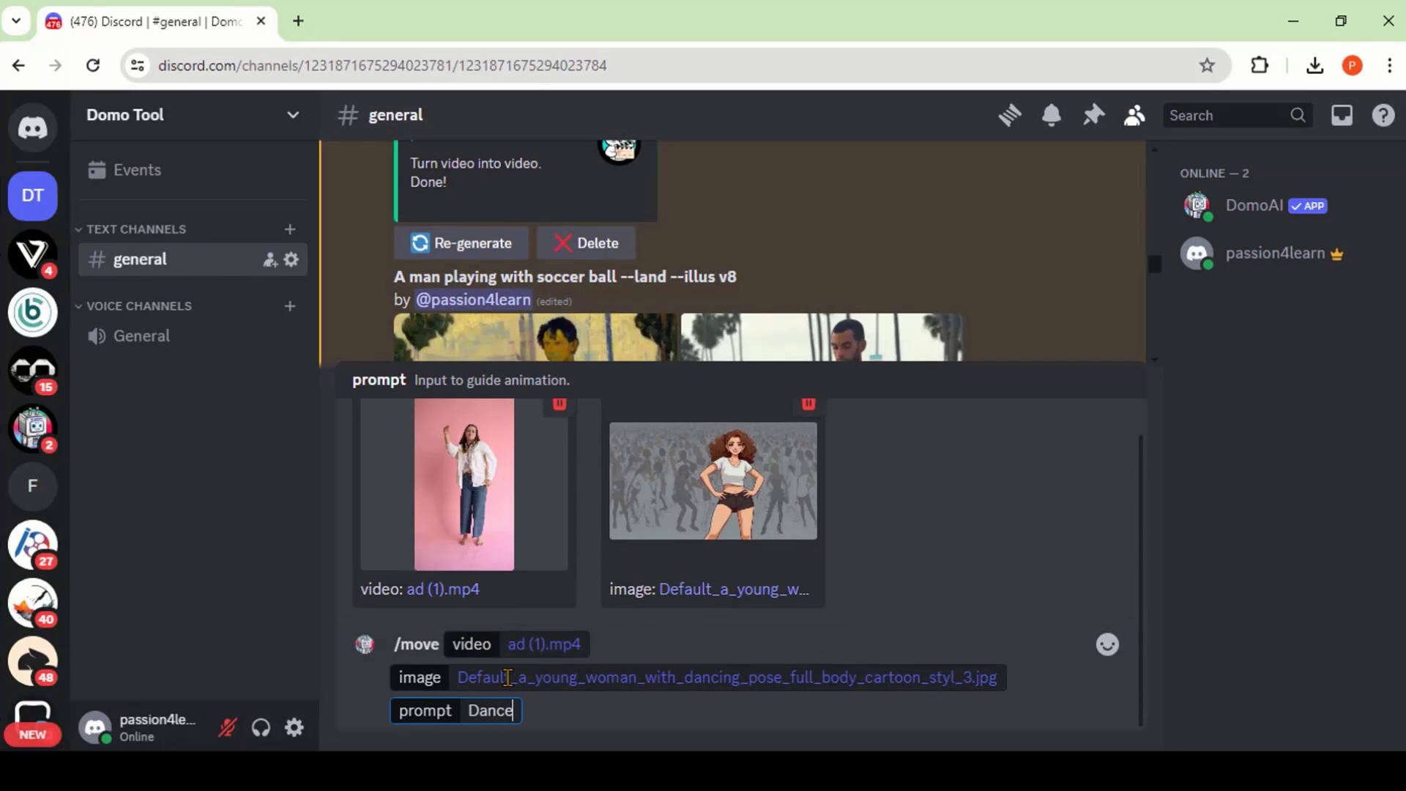
key(Return)
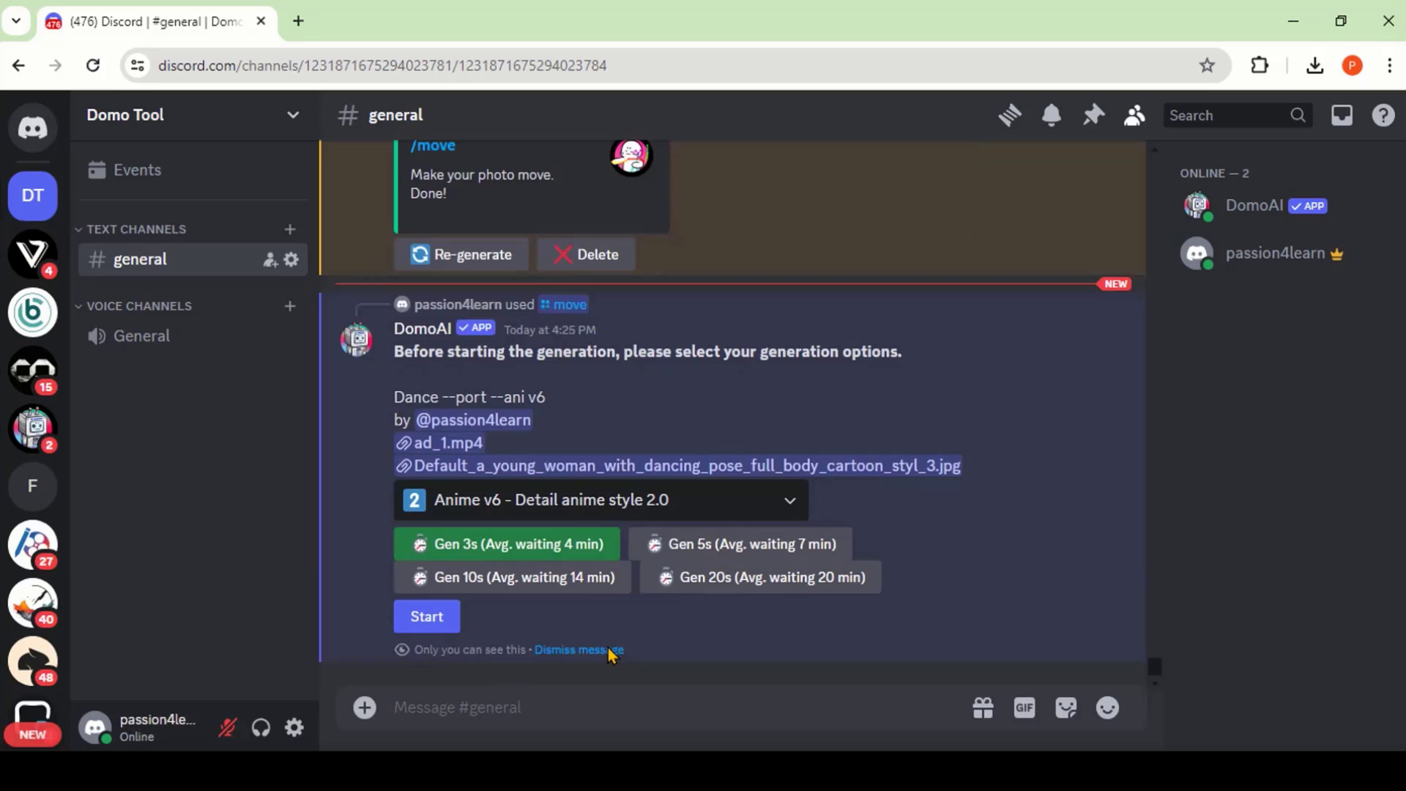
Generate the Dance animation with Anime v2 - Japanese anime style at 5 seconds length
click(596, 505)
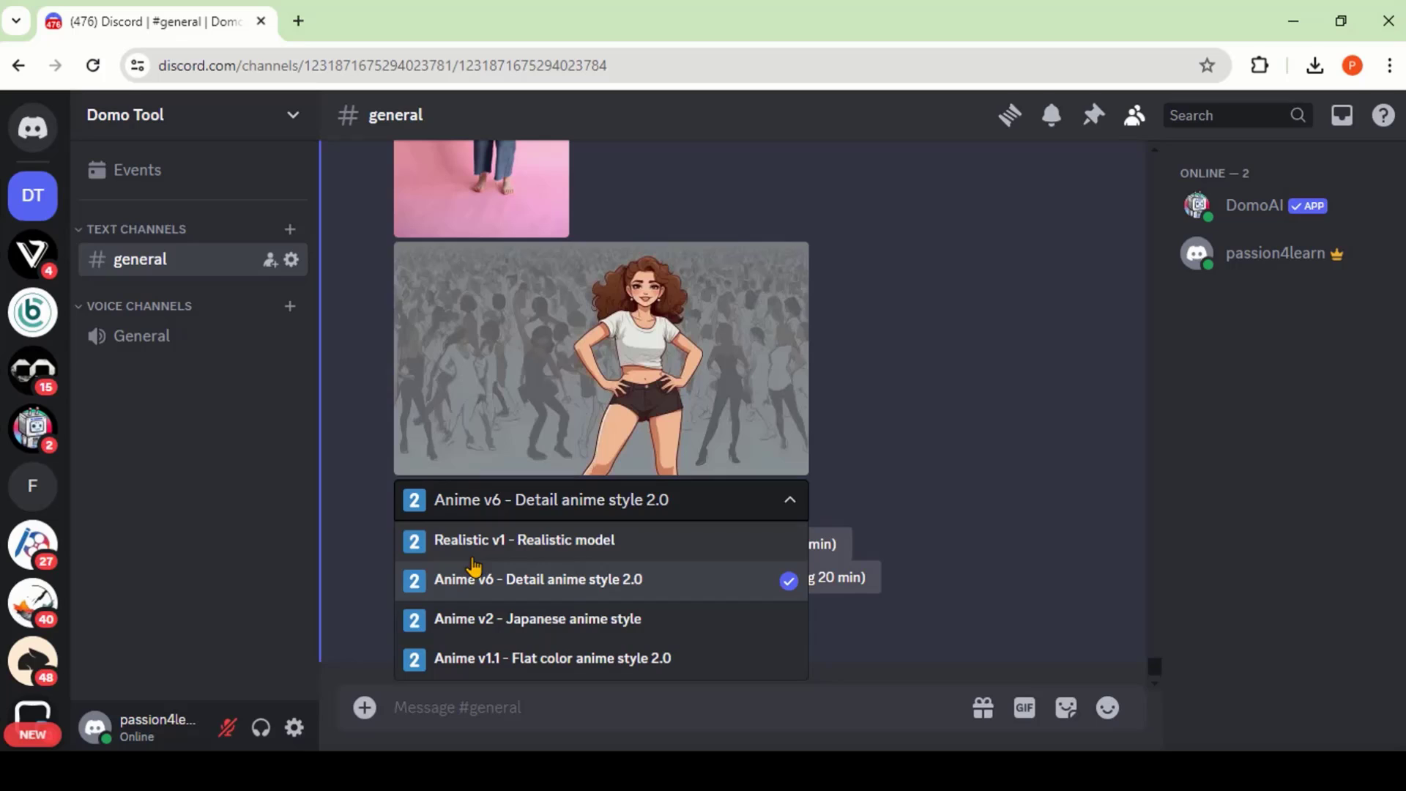
click(602, 621)
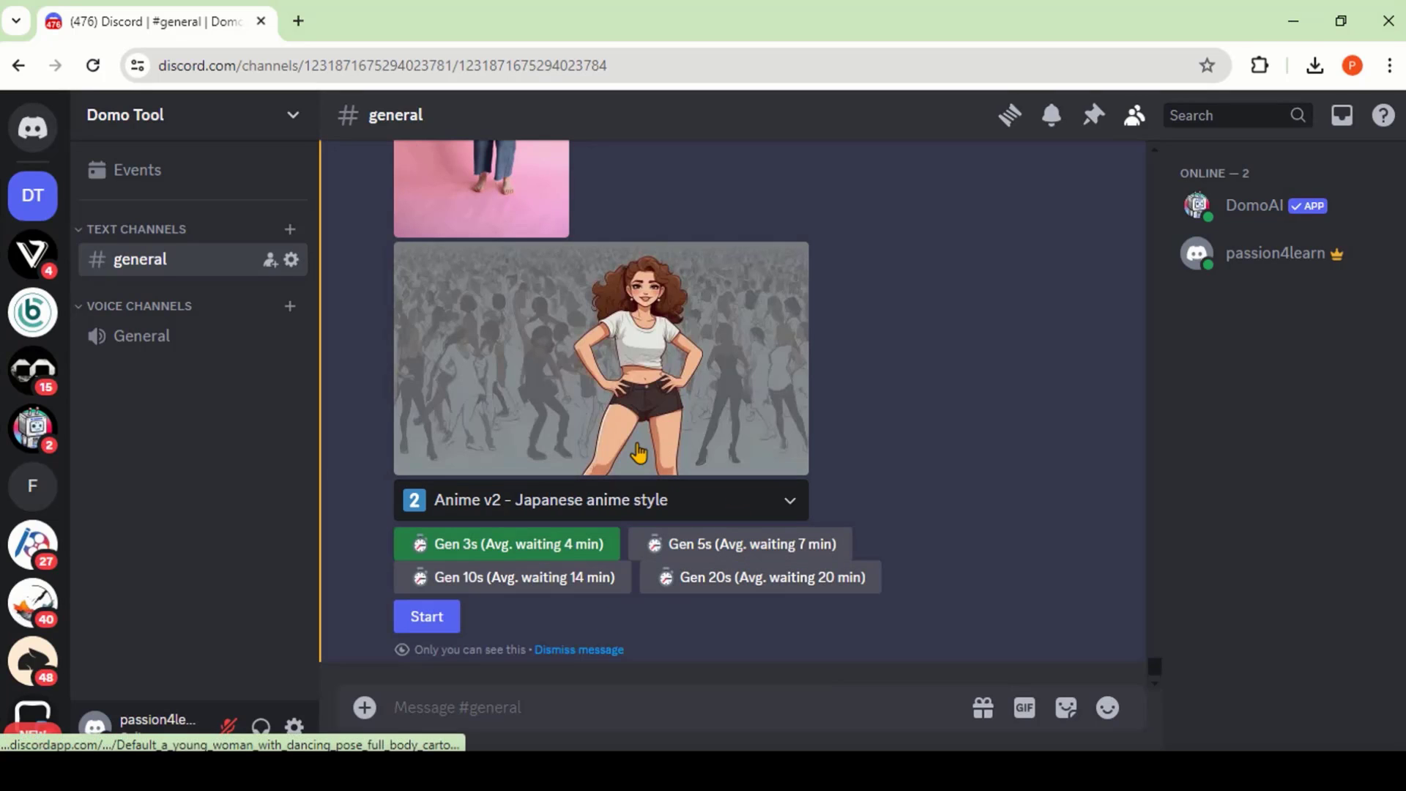
click(703, 546)
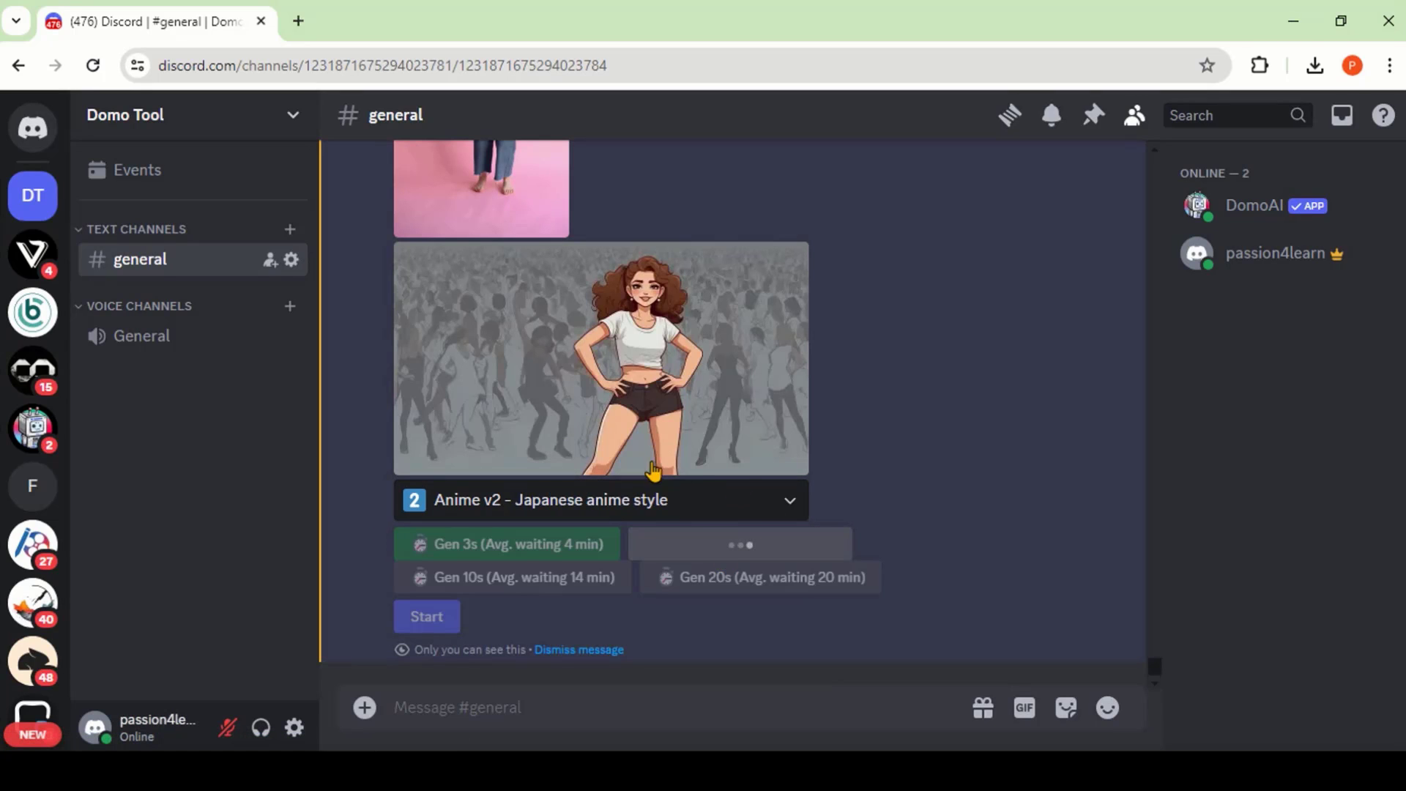
click(425, 617)
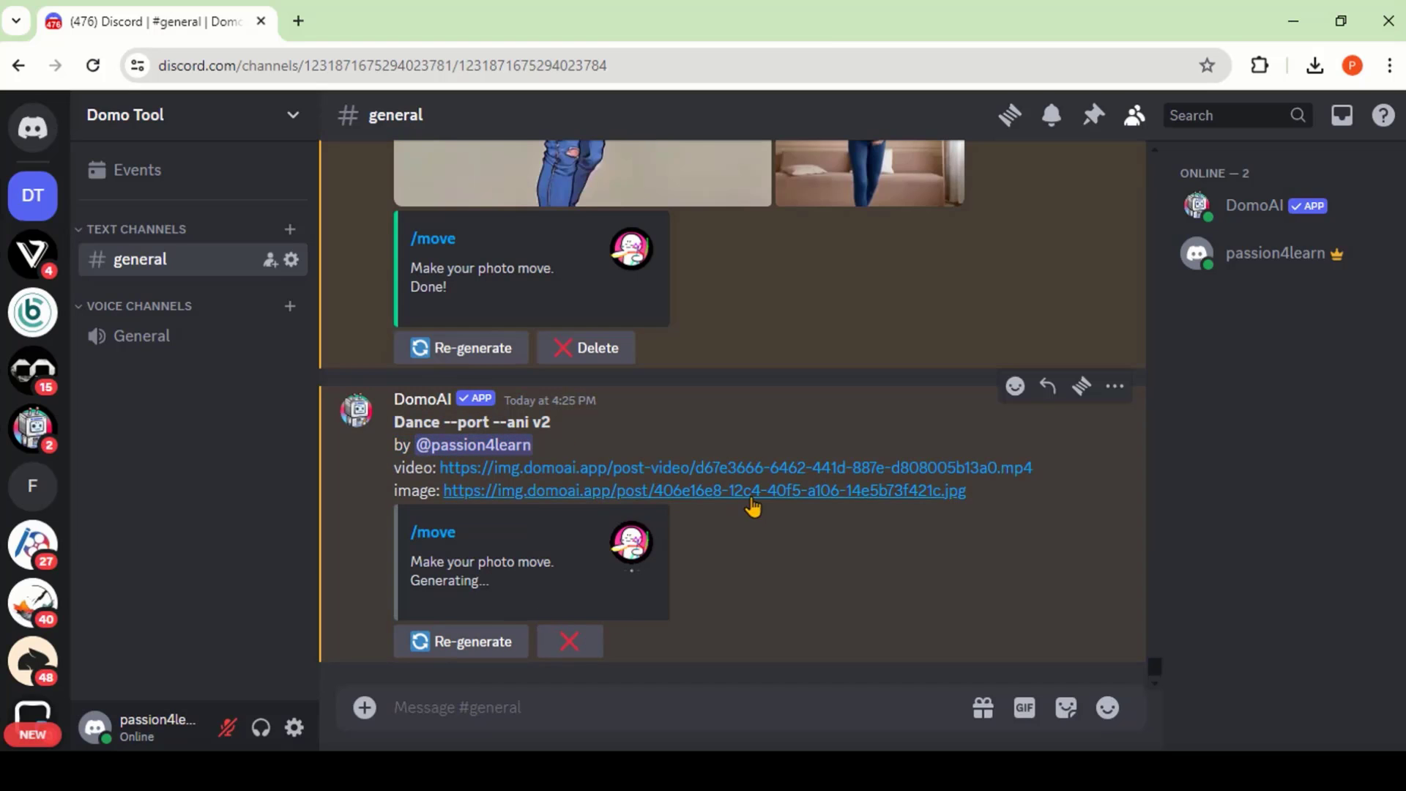
scroll(583, 381, up, 5)
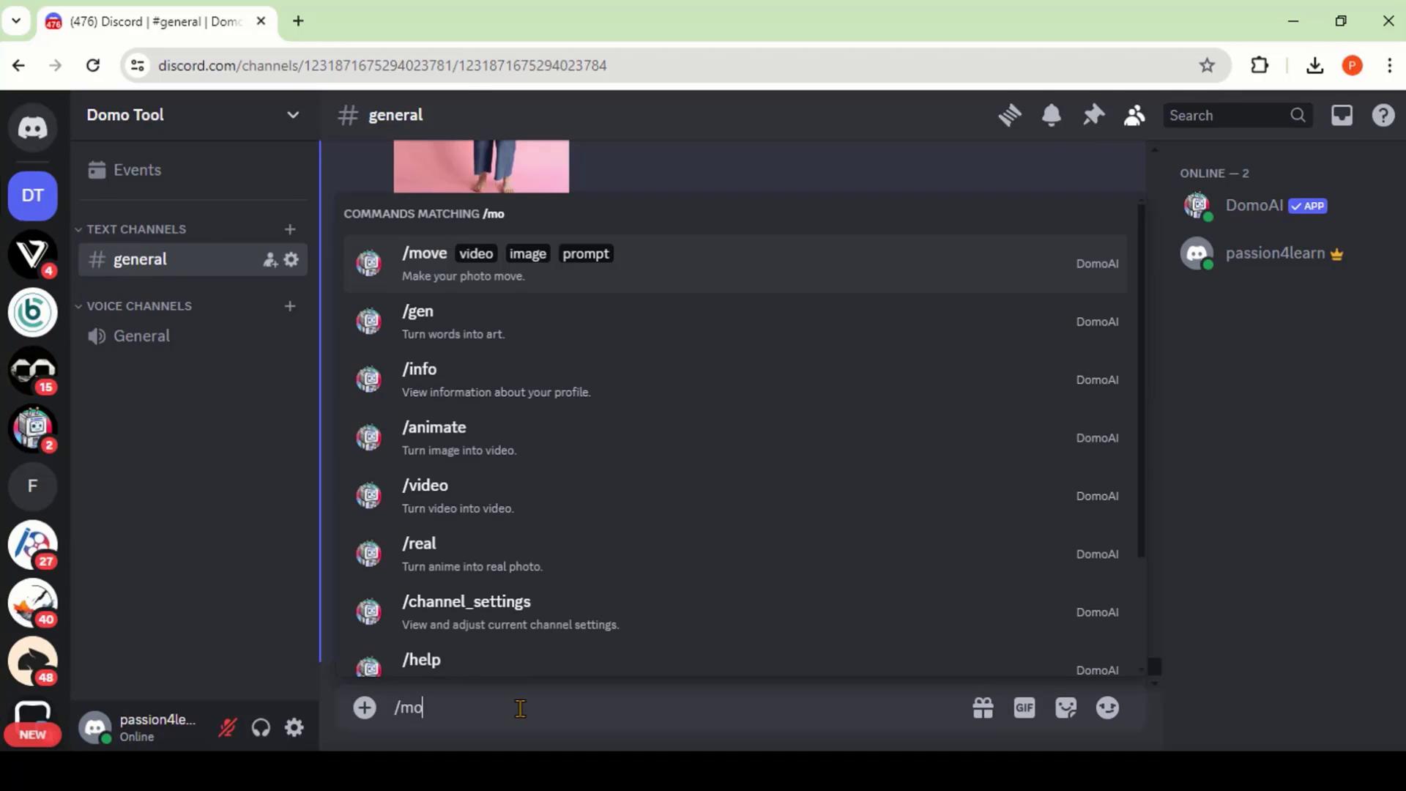
Send a /move request with ads.mp4 and the leaping cartoon woman image, prompt 'dance'
key(Return)
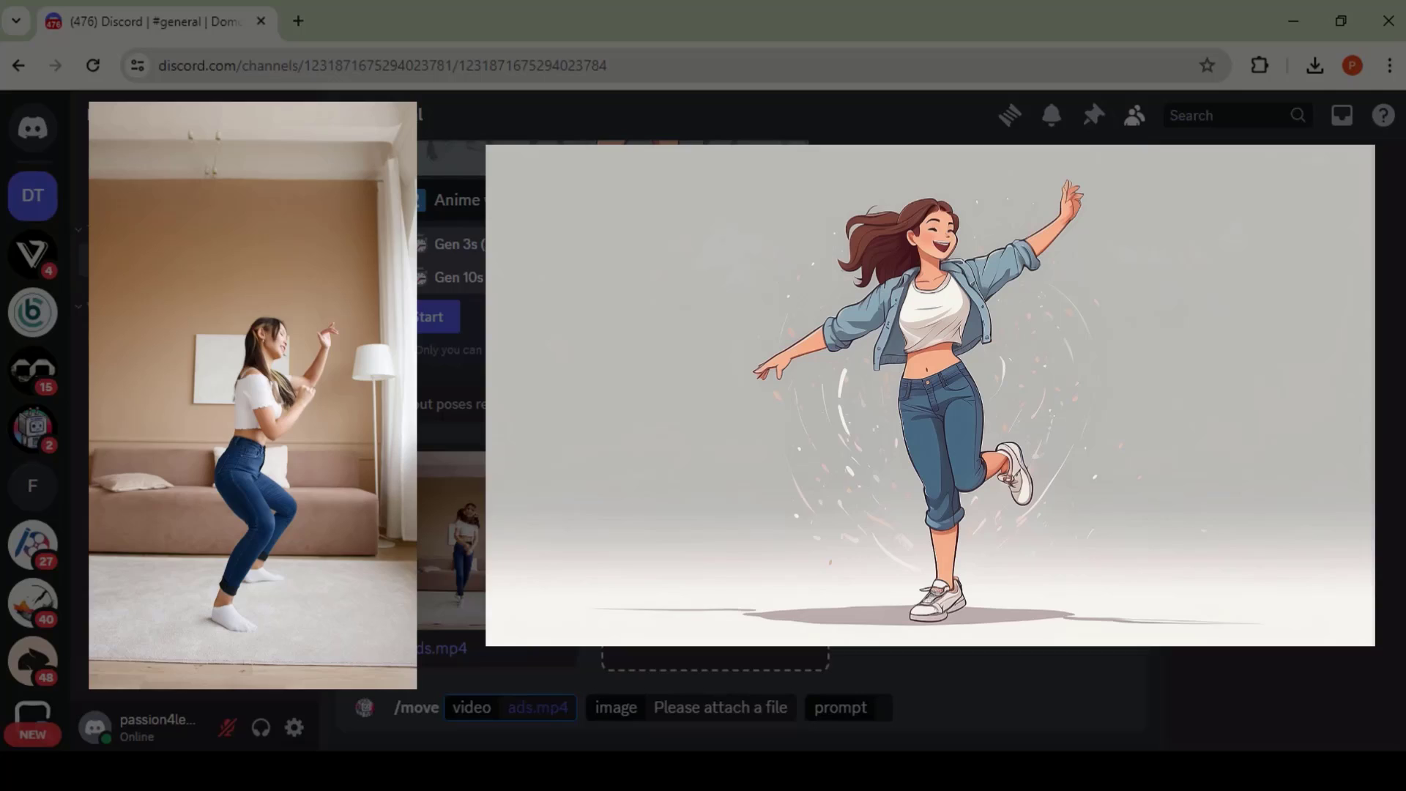
drag(477, 545, 714, 615)
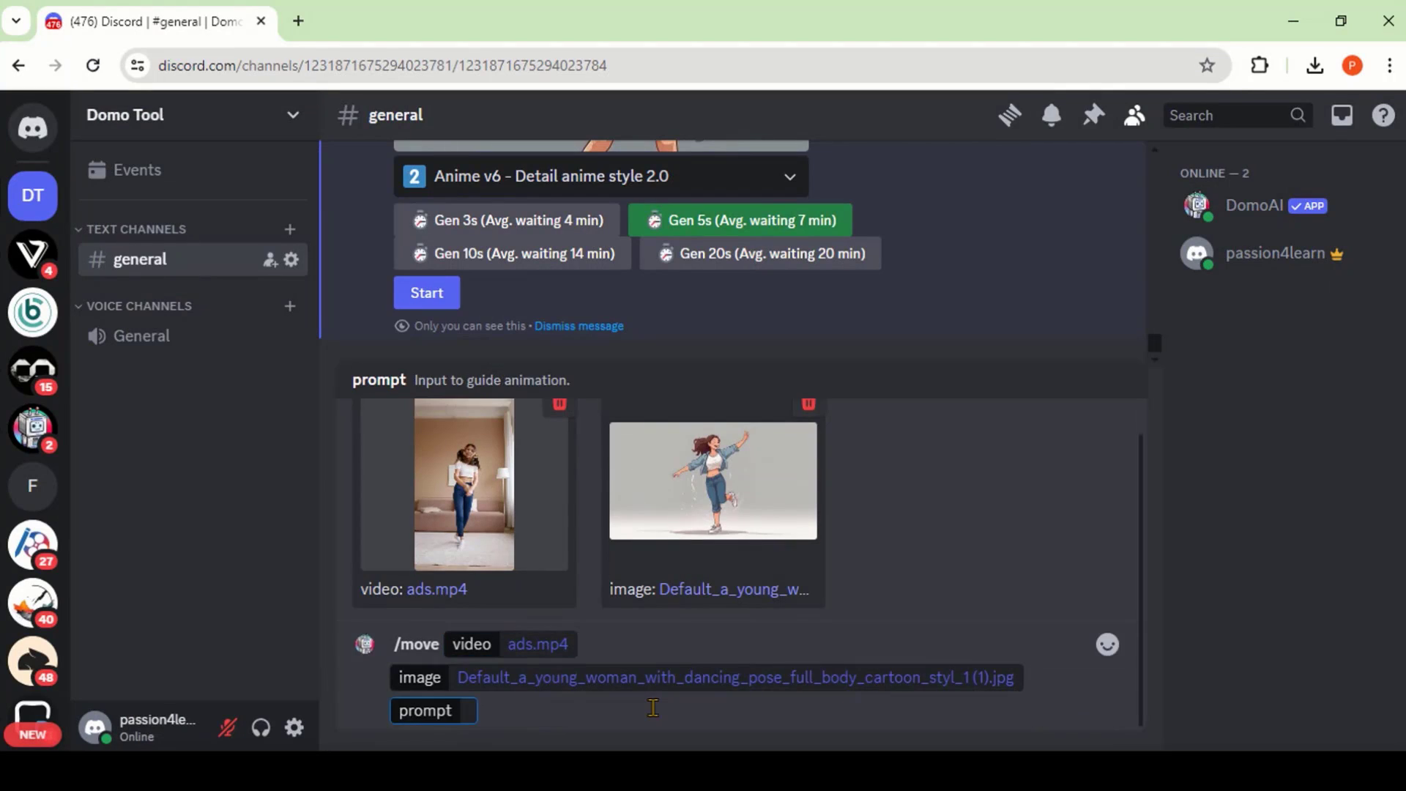
text(dance)
key(Return)
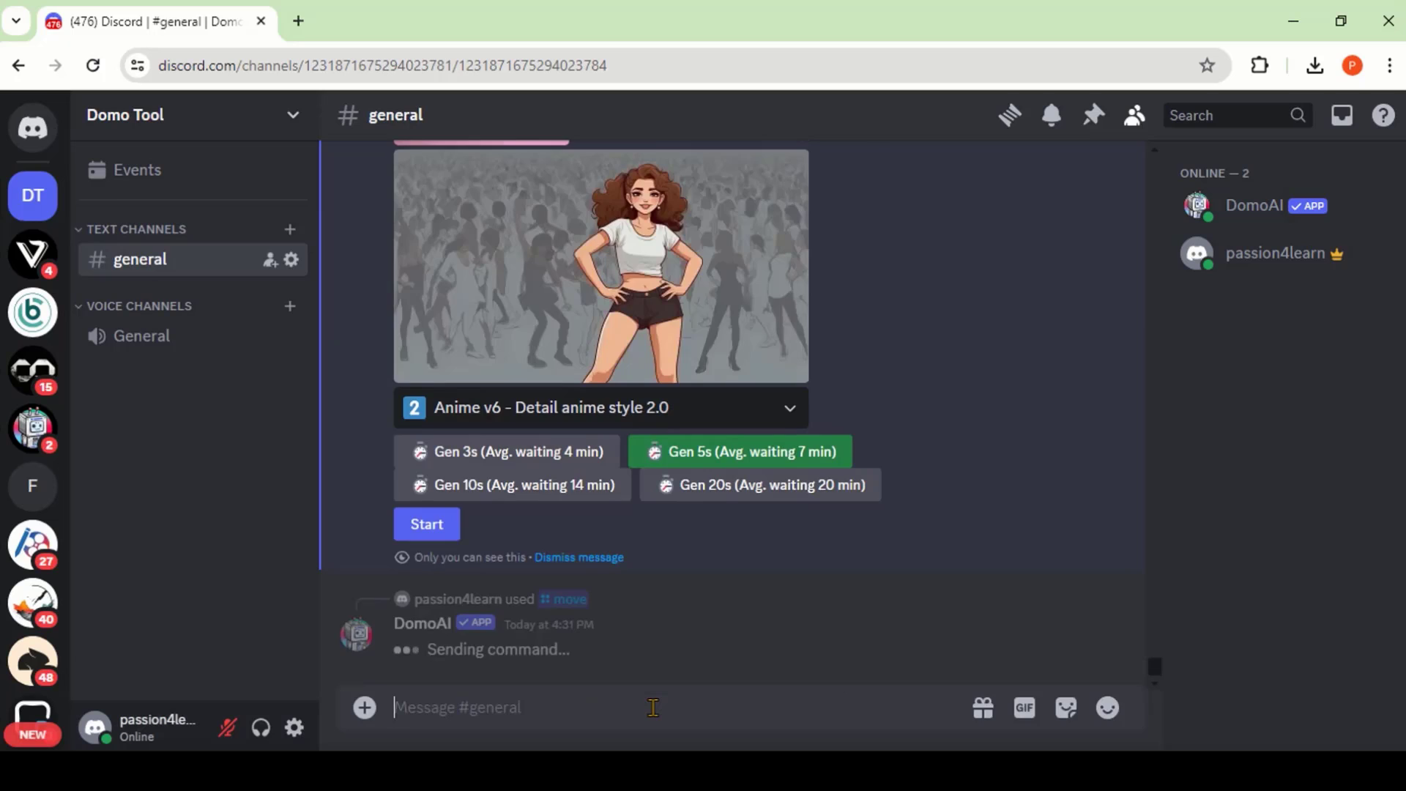
Start the animation in Anime v2 - Japanese anime style at 10 seconds length
click(637, 498)
click(645, 617)
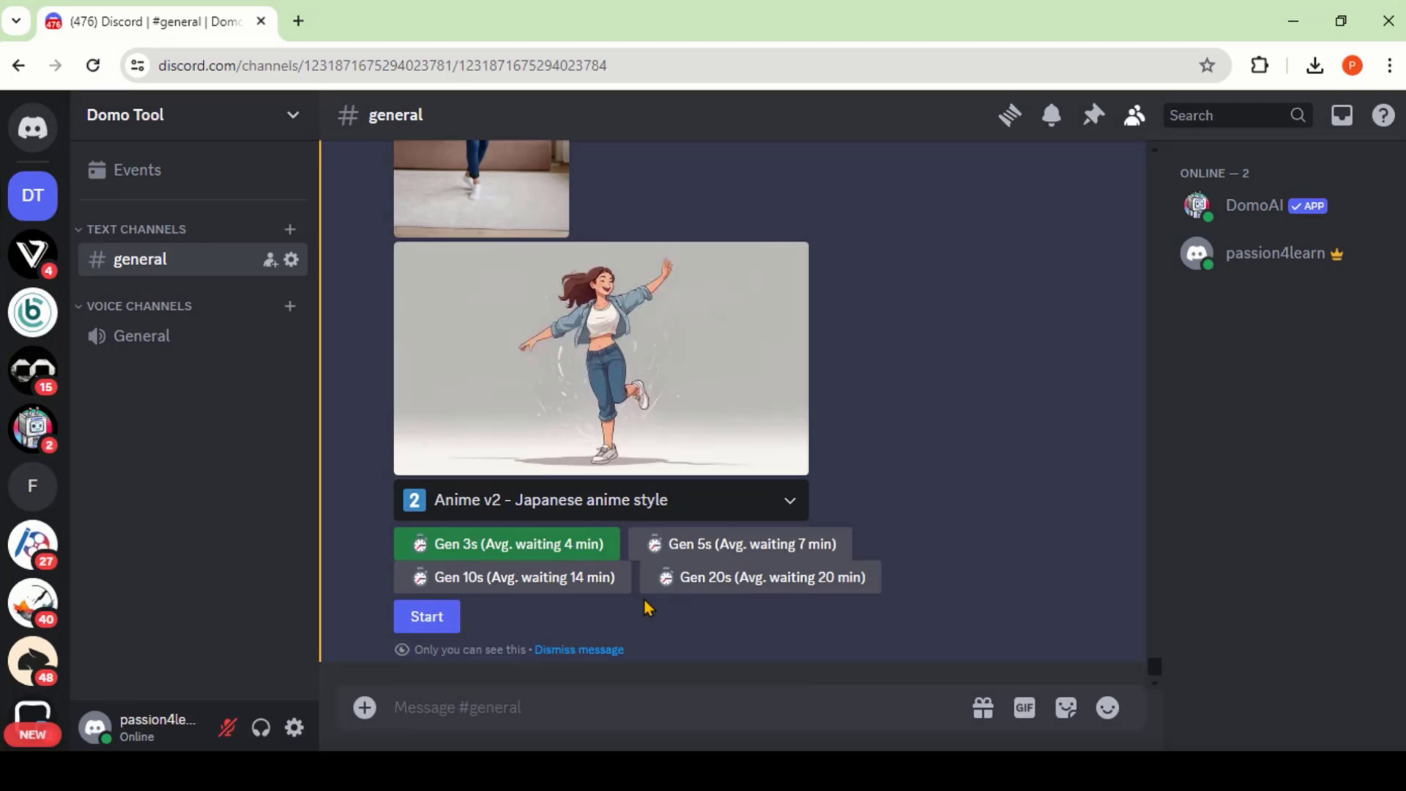
click(553, 584)
click(427, 616)
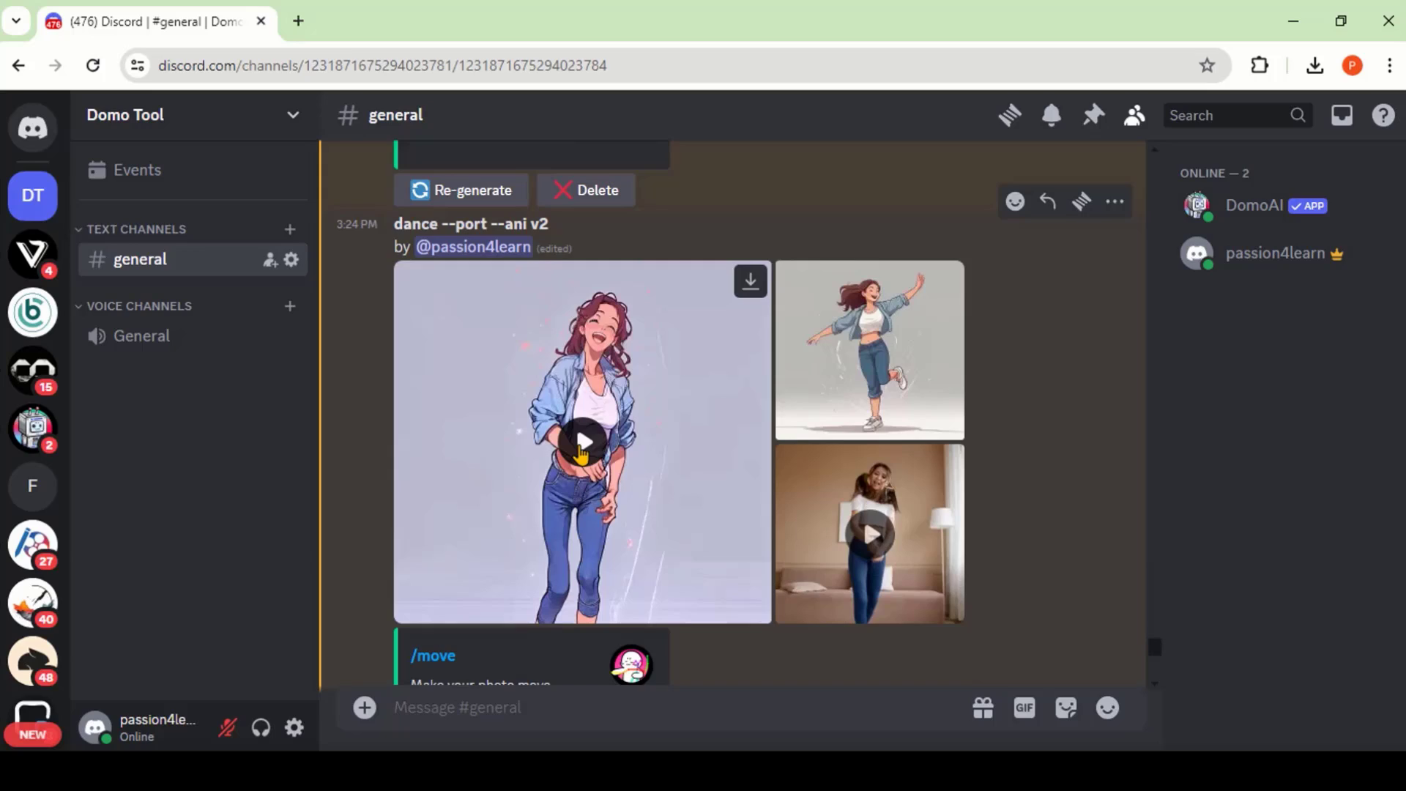
View the woman's dance animation full-size, then play the cartoon man's dance animation full-size
click(583, 445)
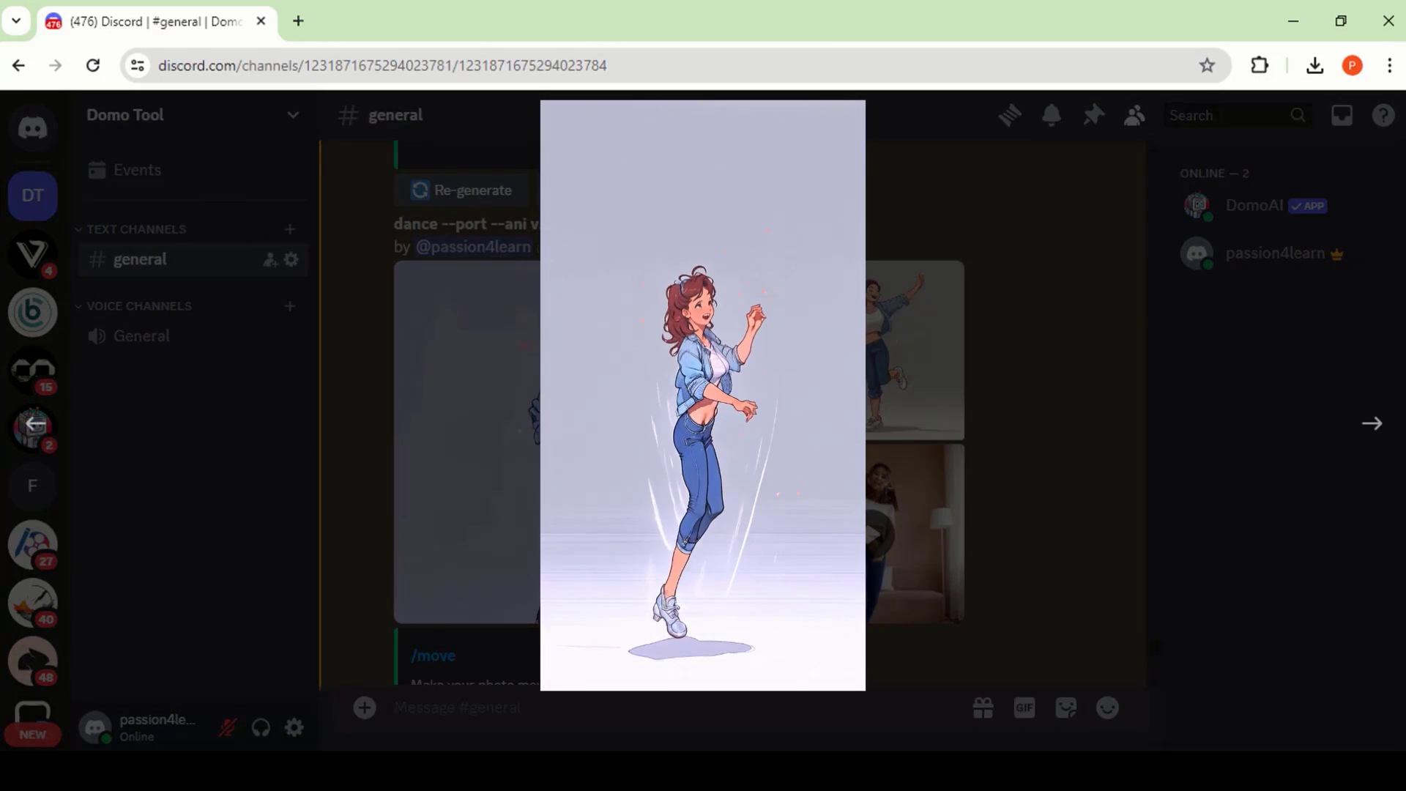
click(1056, 440)
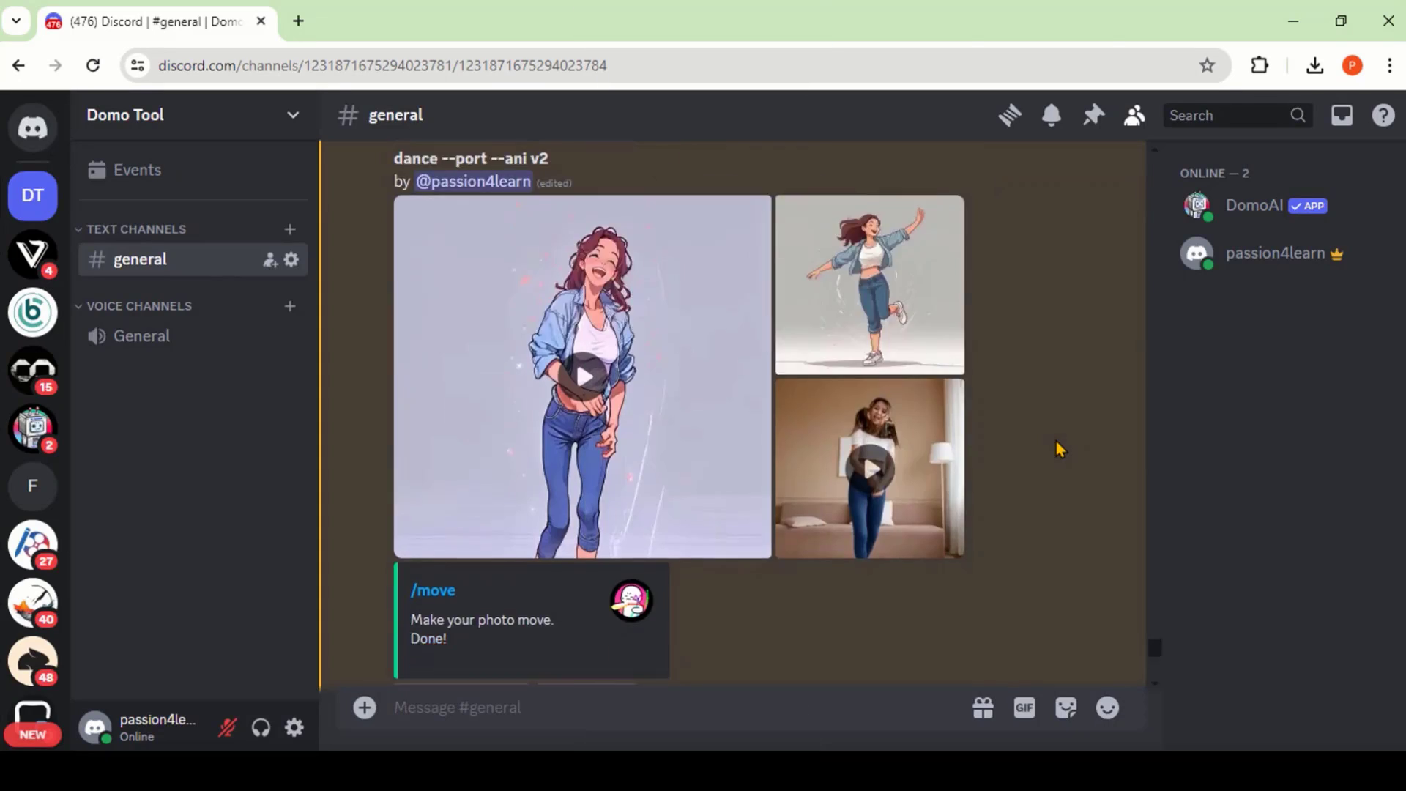
scroll(1055, 440, down, 10)
scroll(1056, 441, up, 1)
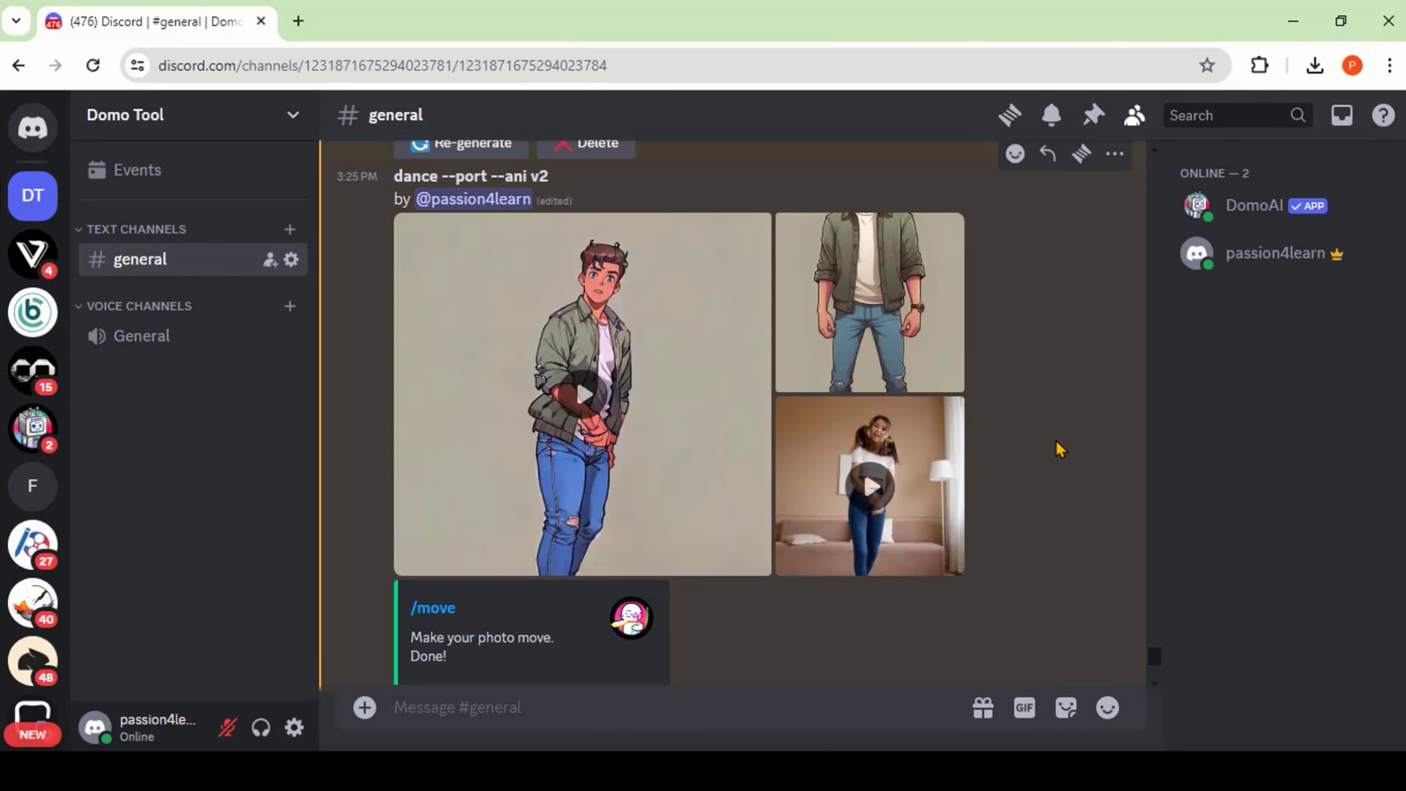
click(580, 392)
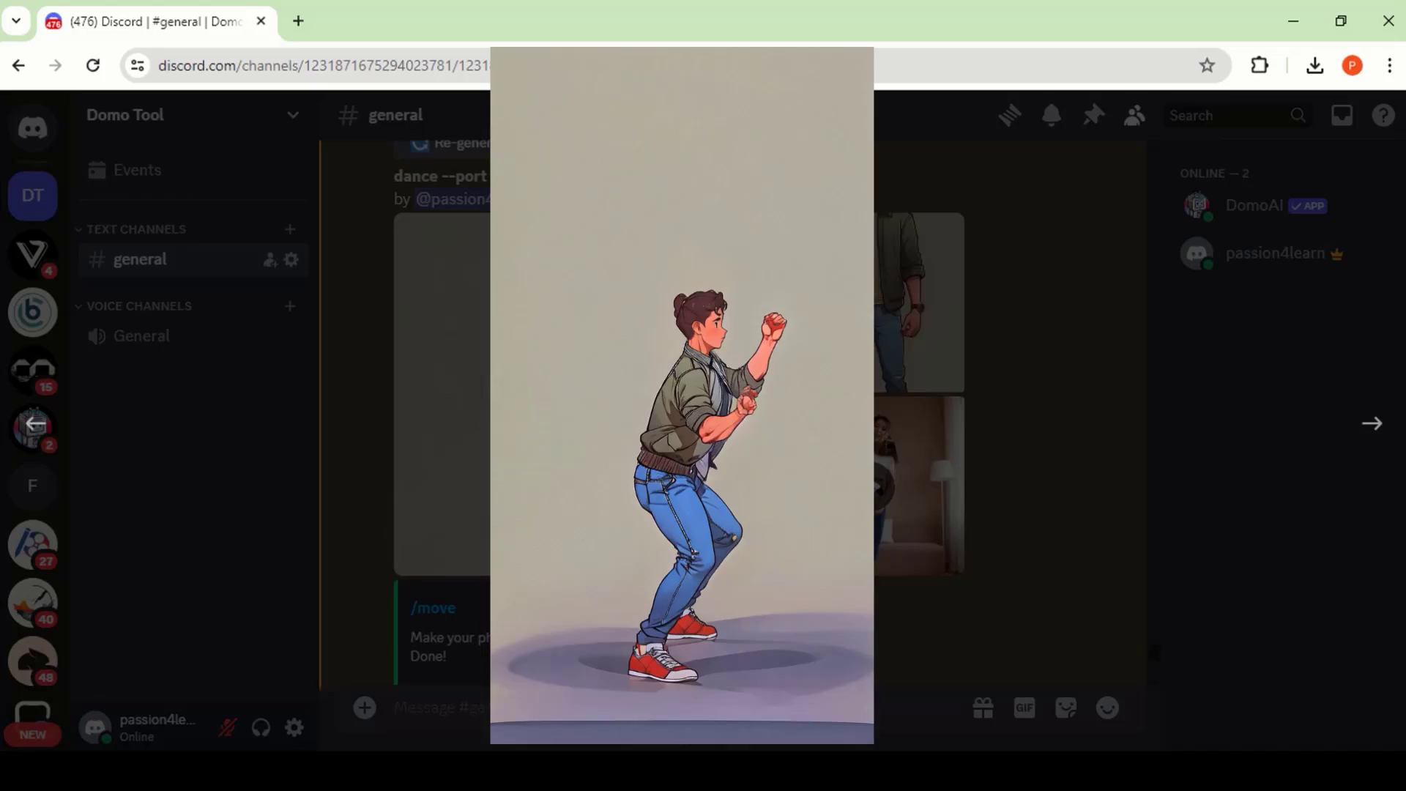